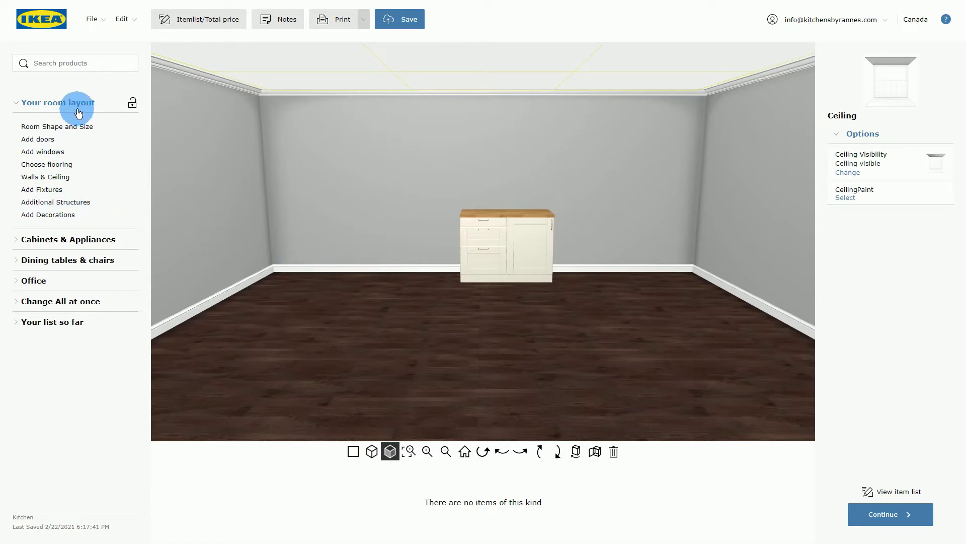
# Step: Start a new design, try the Open room solution shape, and return to the Rectangular room shape
pyautogui.click(92, 19)
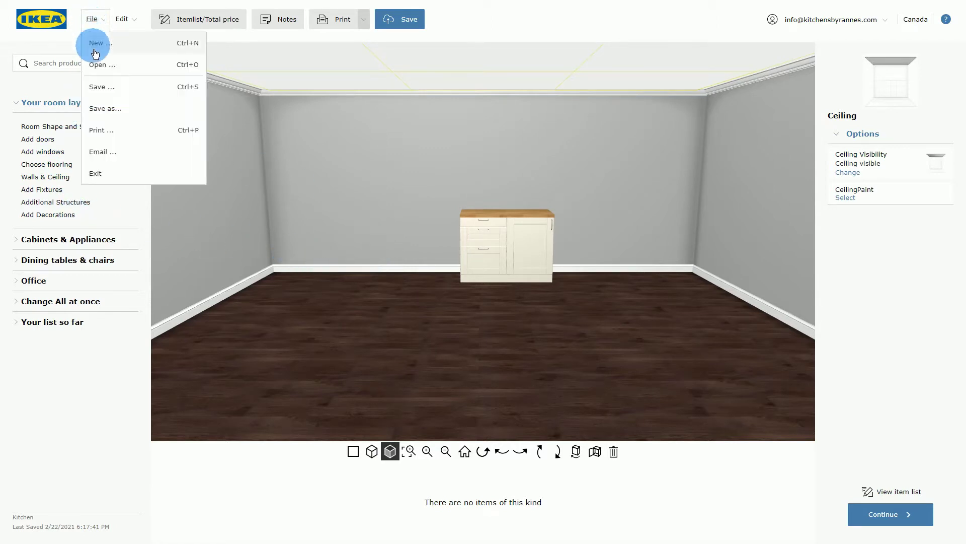
pyautogui.click(108, 46)
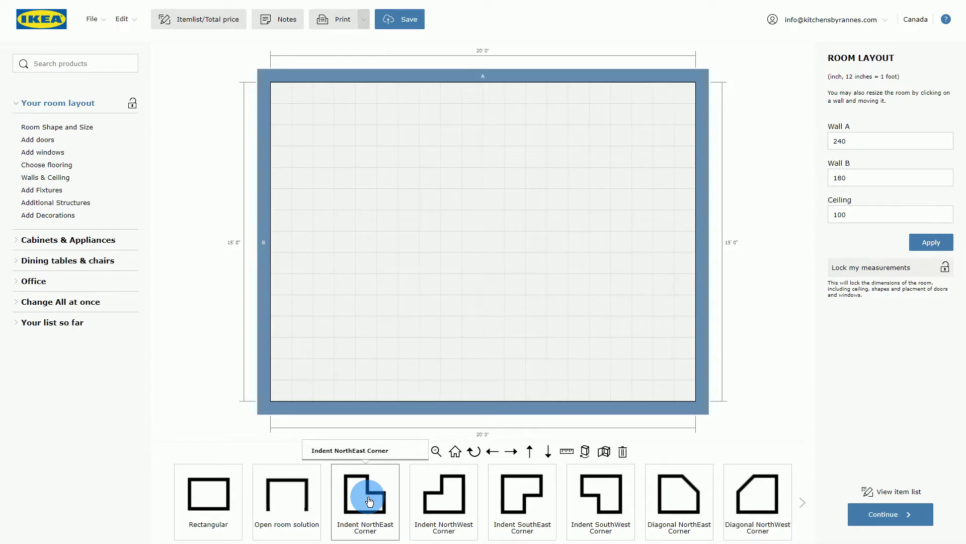
pyautogui.click(292, 498)
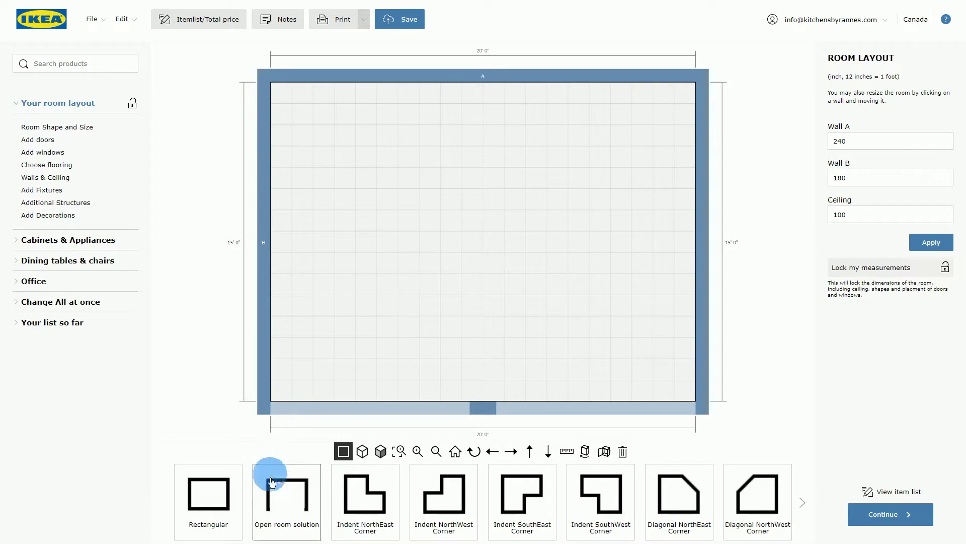
pyautogui.click(210, 497)
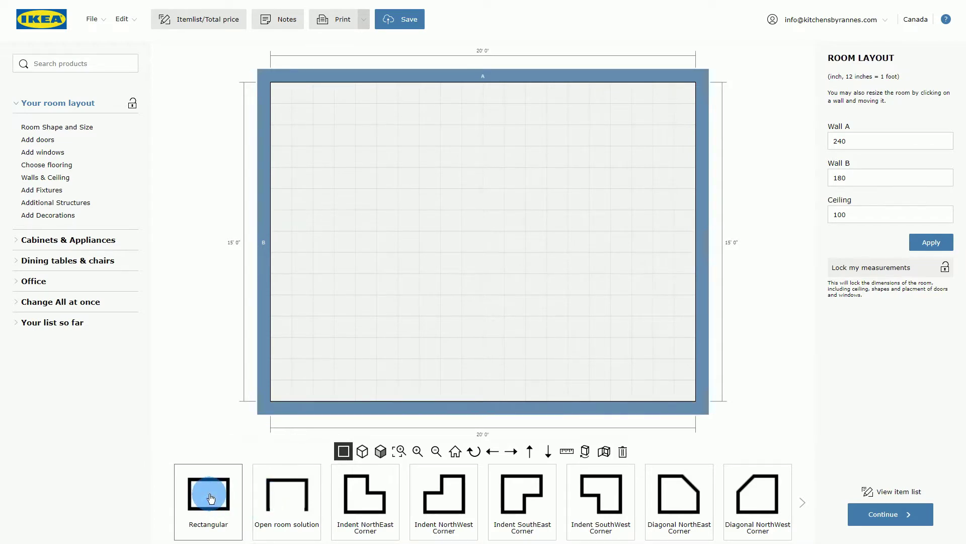
# Step: Change the room shape to Indent NorthEast Corner and look through the remaining room shapes
pyautogui.click(375, 506)
pyautogui.click(481, 312)
pyautogui.click(593, 230)
pyautogui.click(637, 138)
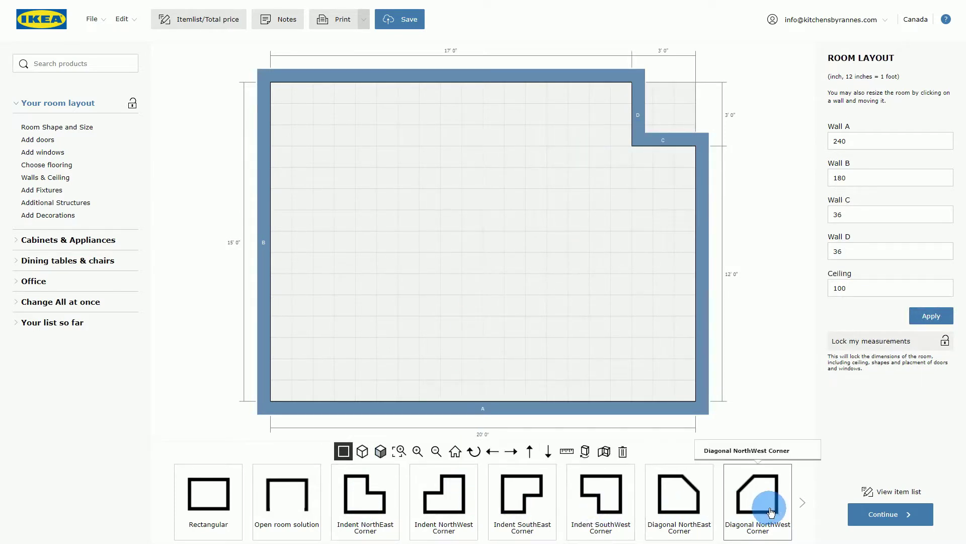
pyautogui.click(802, 502)
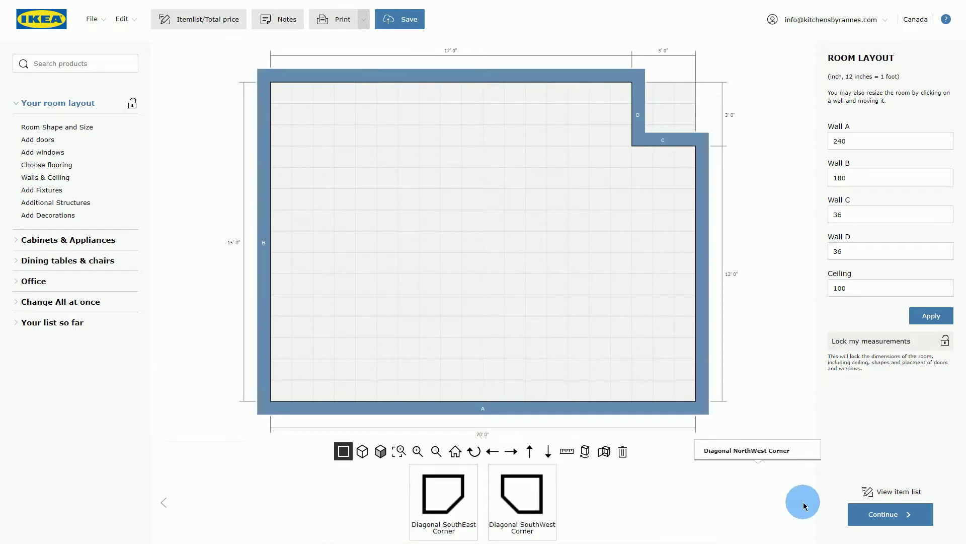
pyautogui.click(165, 503)
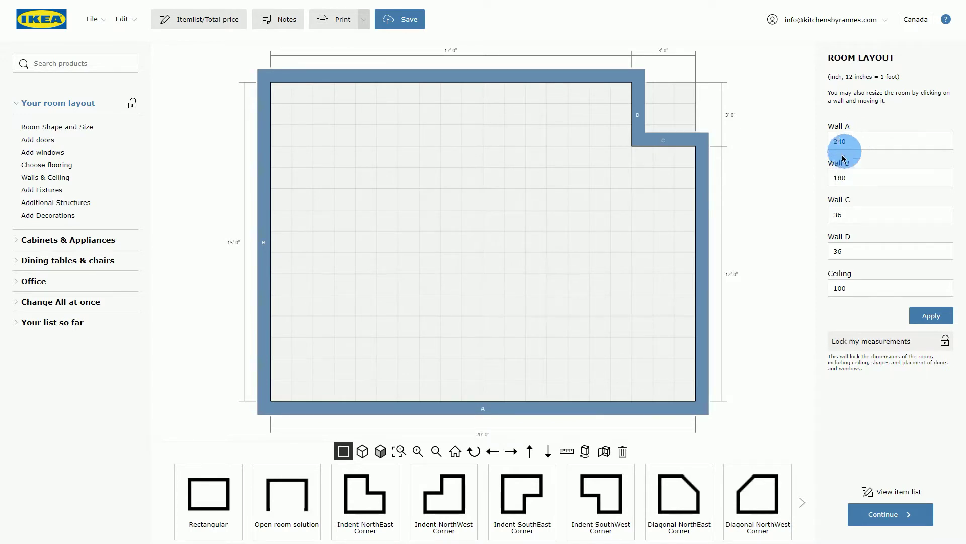
# Step: Move the room's walls inward to make Wall A about 233 inches, Wall C about 60.75 inches and Wall D about 55.25 inches
pyautogui.moveTo(698, 280)
pyautogui.mouseDown()
pyautogui.moveTo(610, 285)
pyautogui.moveTo(696, 281)
pyautogui.moveTo(680, 280)
pyautogui.mouseUp()
pyautogui.moveTo(641, 116); pyautogui.dragTo(586, 115)
pyautogui.moveTo(639, 139); pyautogui.dragTo(637, 169)
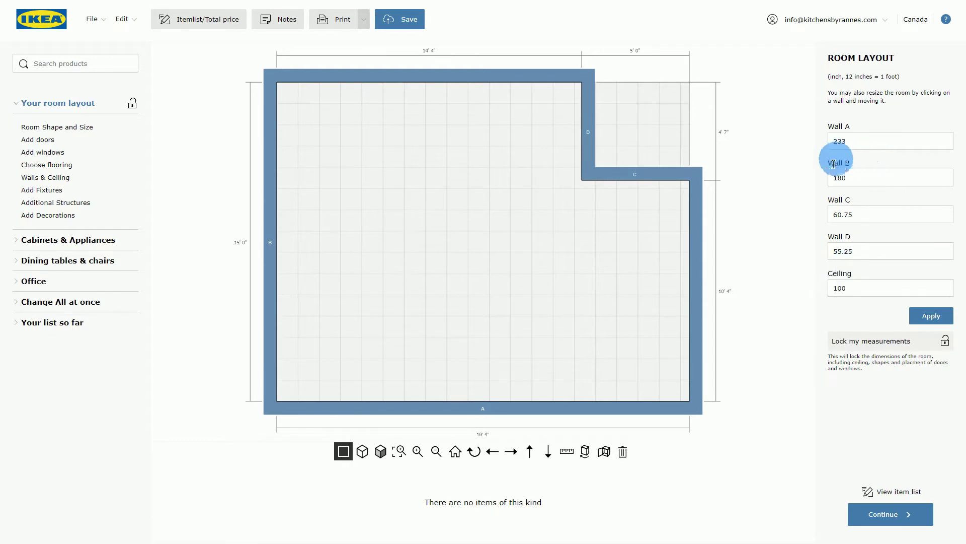
# Step: Enlarge the northeast indent by moving its walls until Wall C is about 80.75 inches and Wall D about 78.5 inches
pyautogui.doubleClick(849, 250)
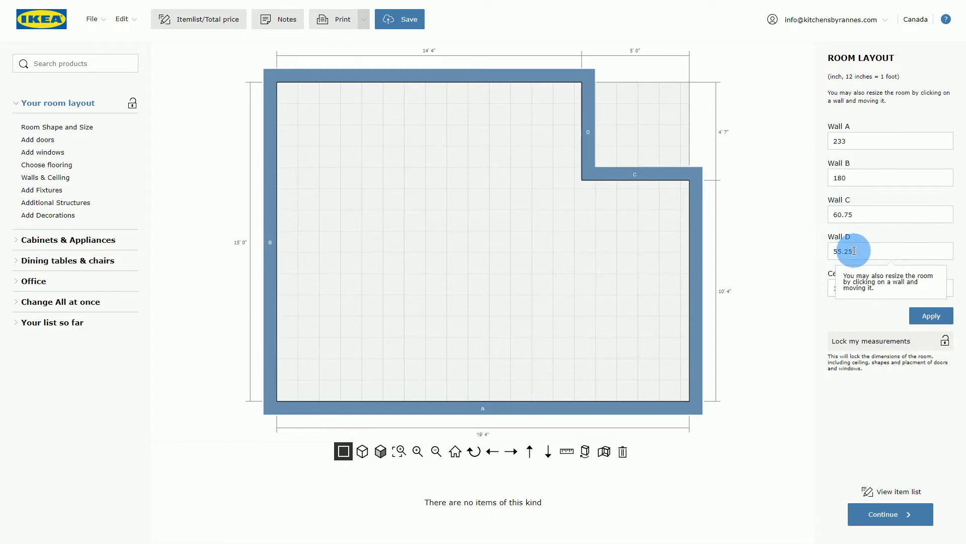
pyautogui.moveTo(587, 128); pyautogui.dragTo(553, 125)
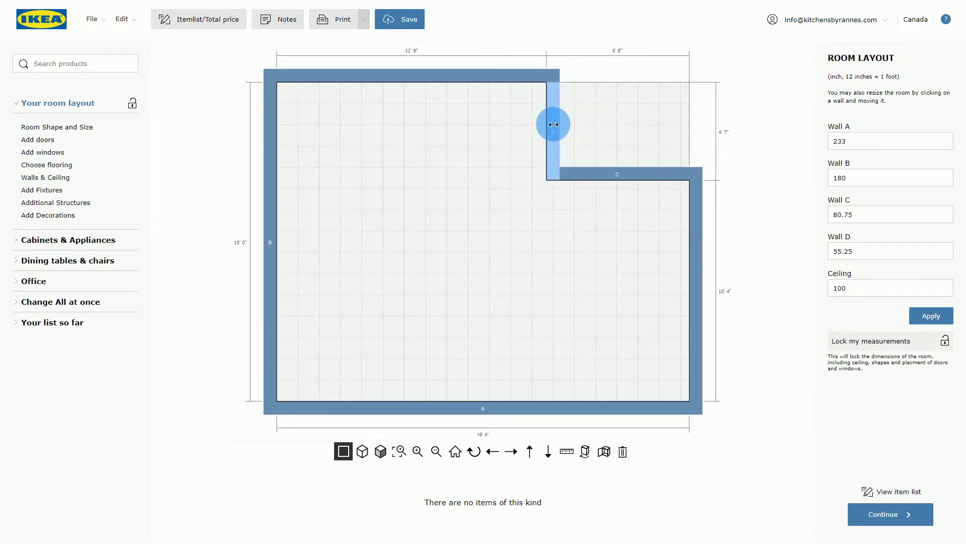
pyautogui.moveTo(619, 176); pyautogui.dragTo(618, 218)
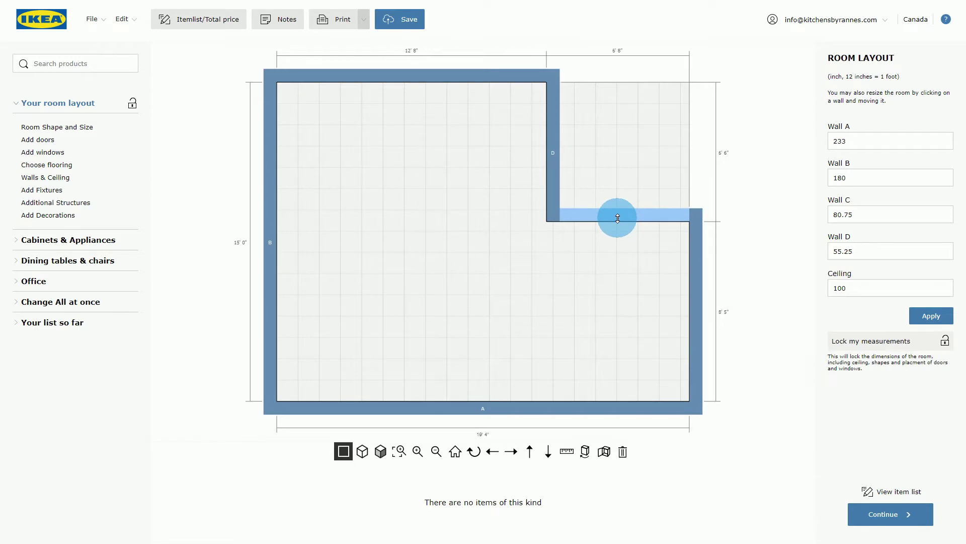
pyautogui.click(845, 249)
pyautogui.click(592, 280)
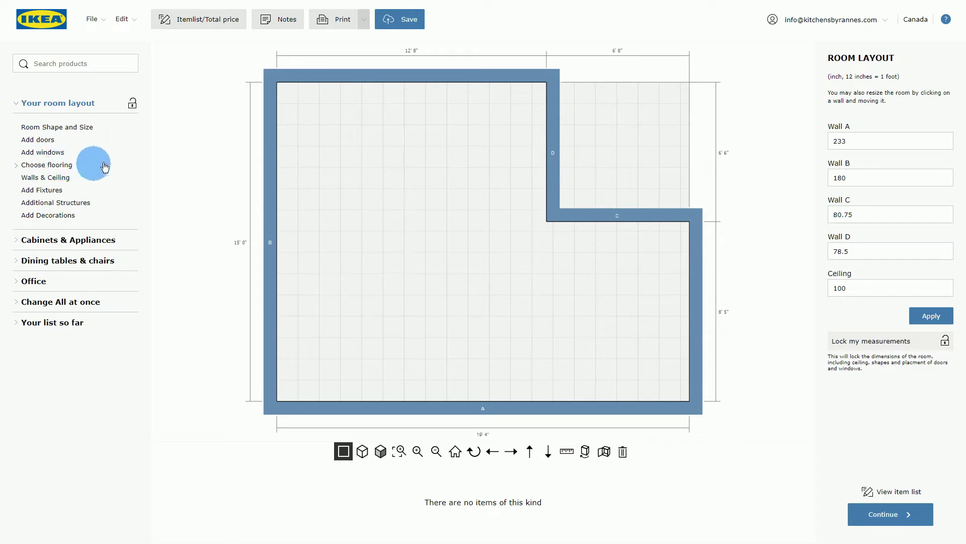
pyautogui.click(48, 192)
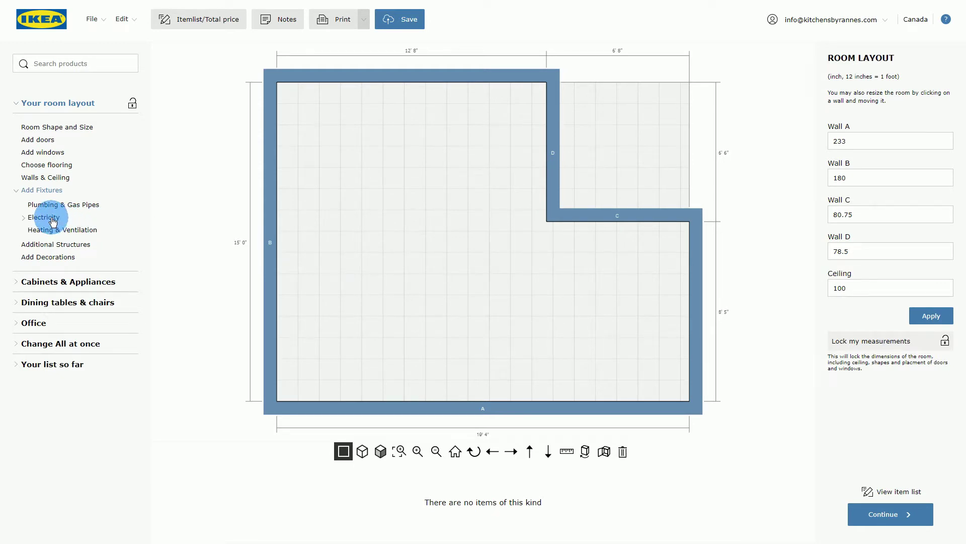
pyautogui.click(77, 230)
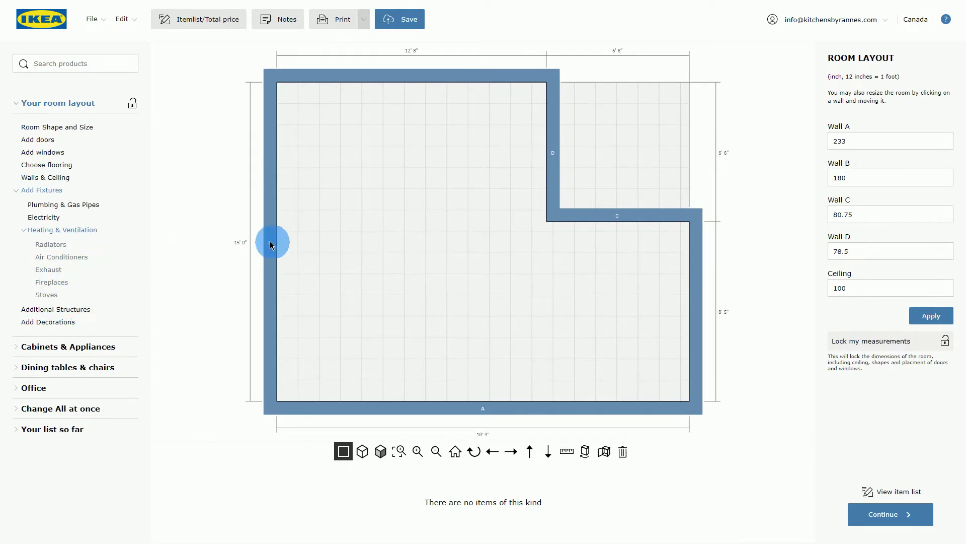
pyautogui.click(24, 230)
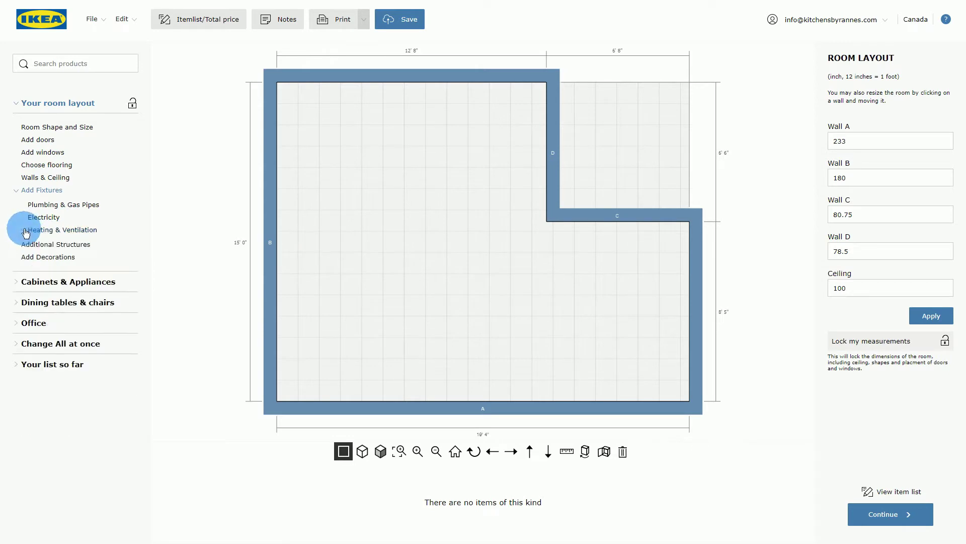
pyautogui.click(17, 190)
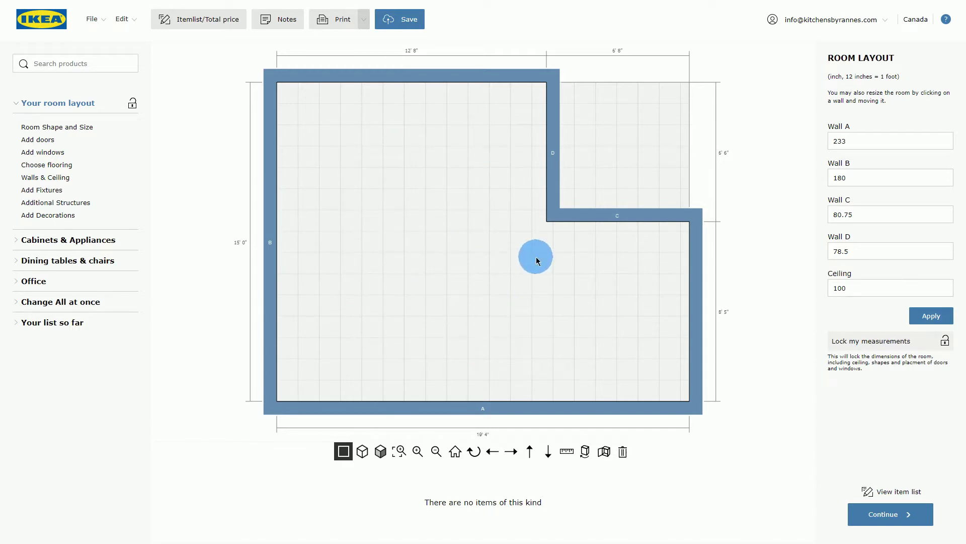
# Step: Set the room's ceiling height to 96 inches and apply the measurements
pyautogui.moveTo(856, 287); pyautogui.dragTo(832, 288)
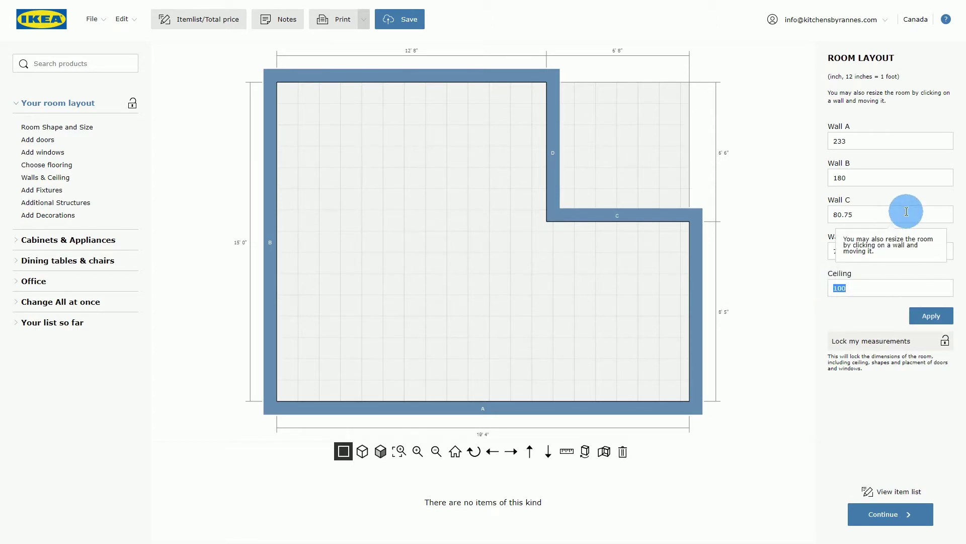
pyautogui.write('96')
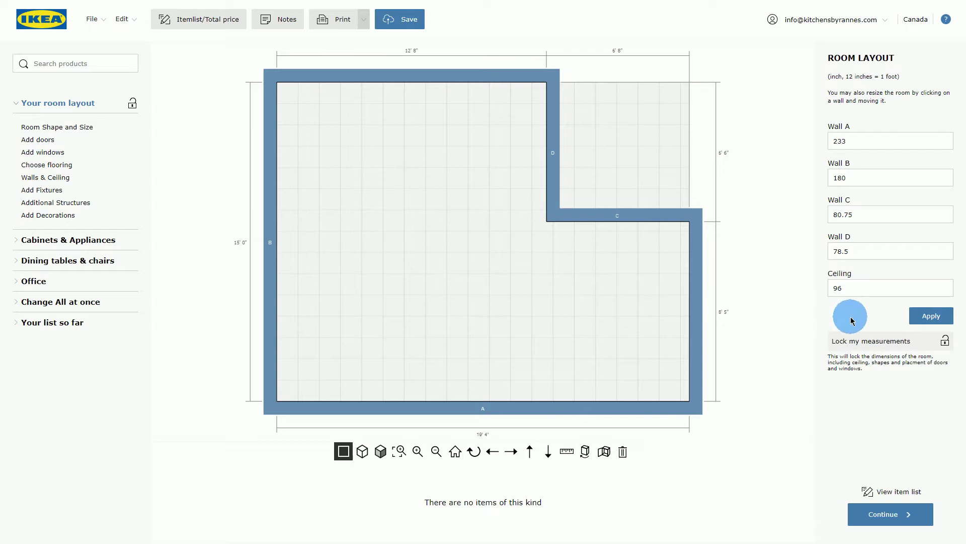
pyautogui.click(928, 316)
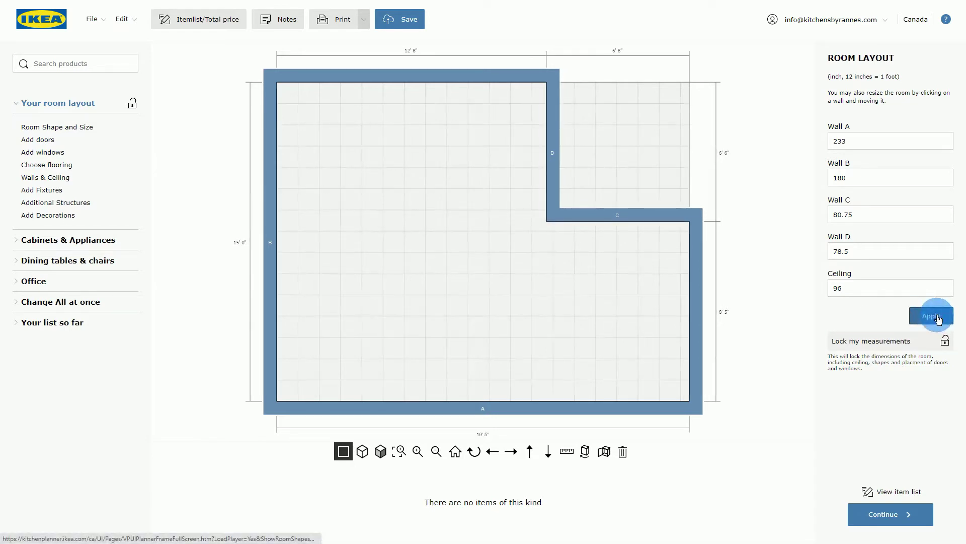
# Step: Lock the room measurements and unlock them again
pyautogui.click(944, 342)
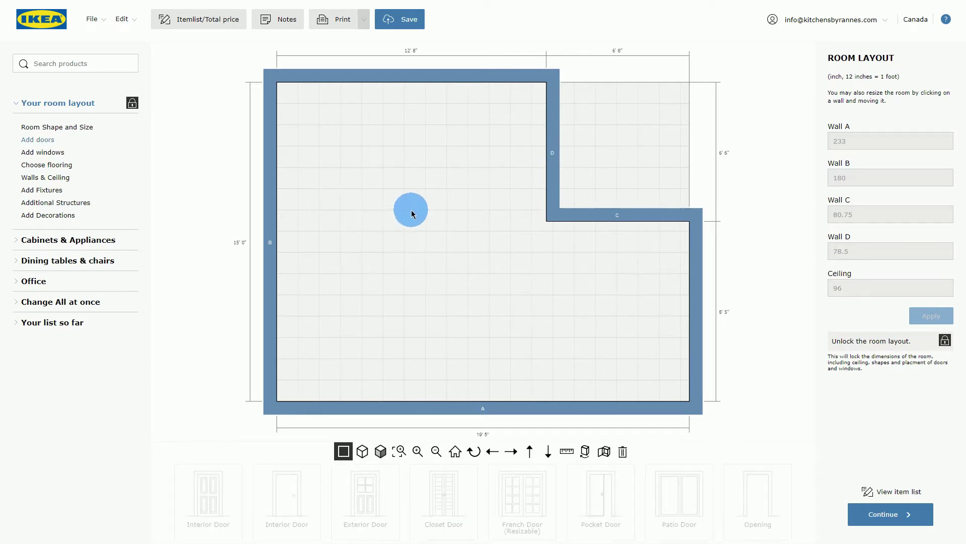
pyautogui.click(944, 341)
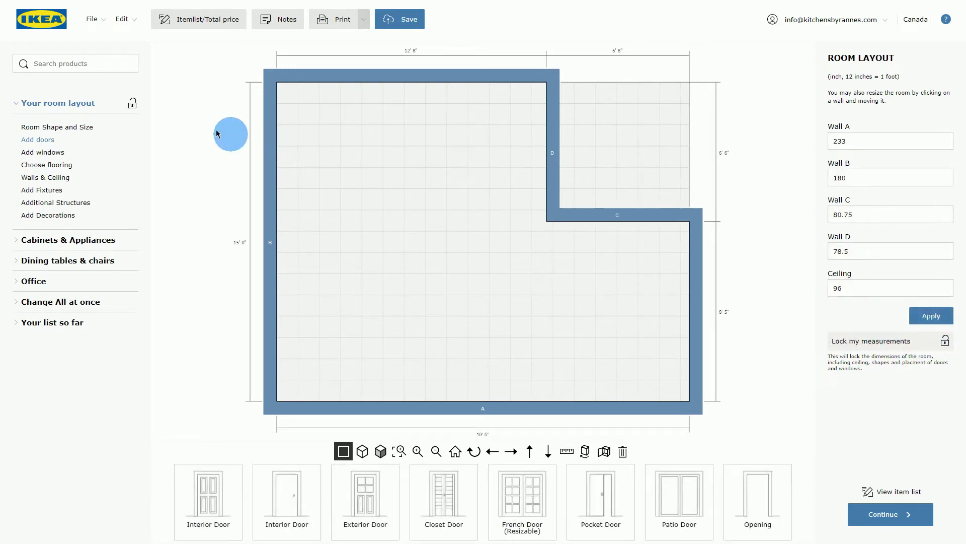
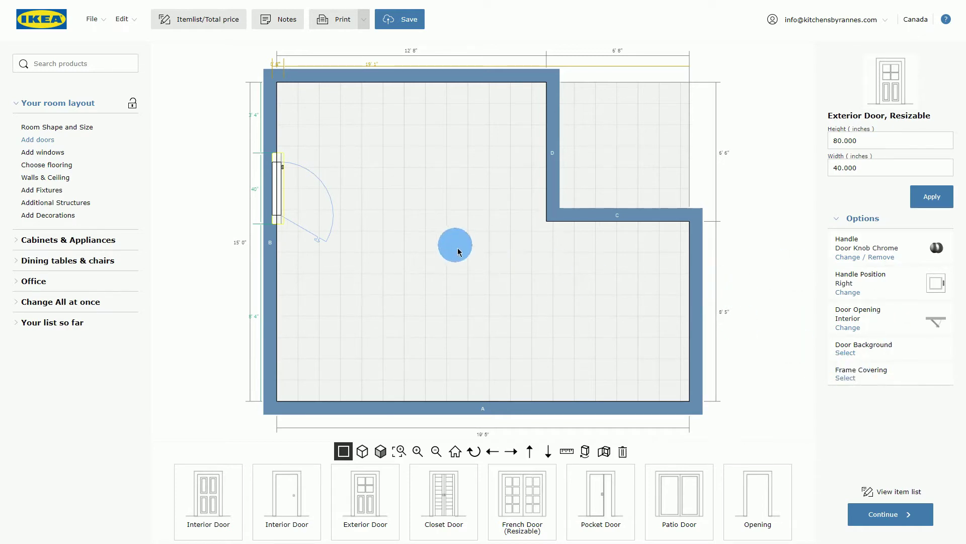
# Step: Move the exterior door from Wall B to the upper wall near the room's left corner and set its door opening to Exterior
pyautogui.moveTo(276, 190); pyautogui.dragTo(327, 95)
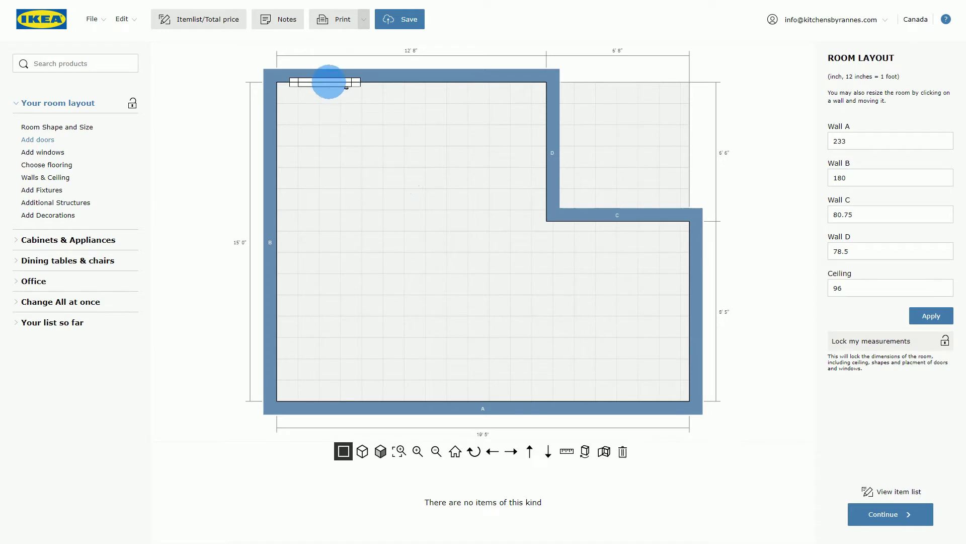
pyautogui.click(330, 82)
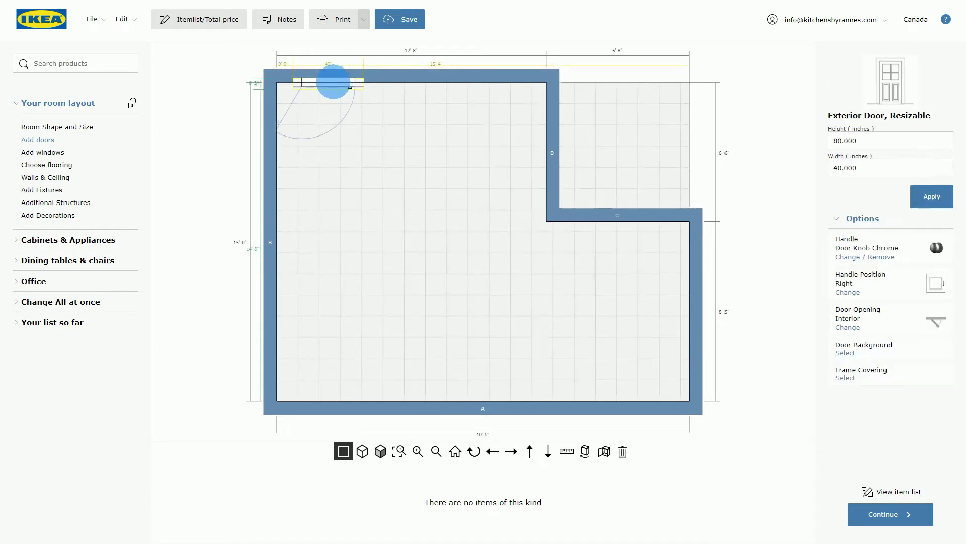
pyautogui.click(856, 330)
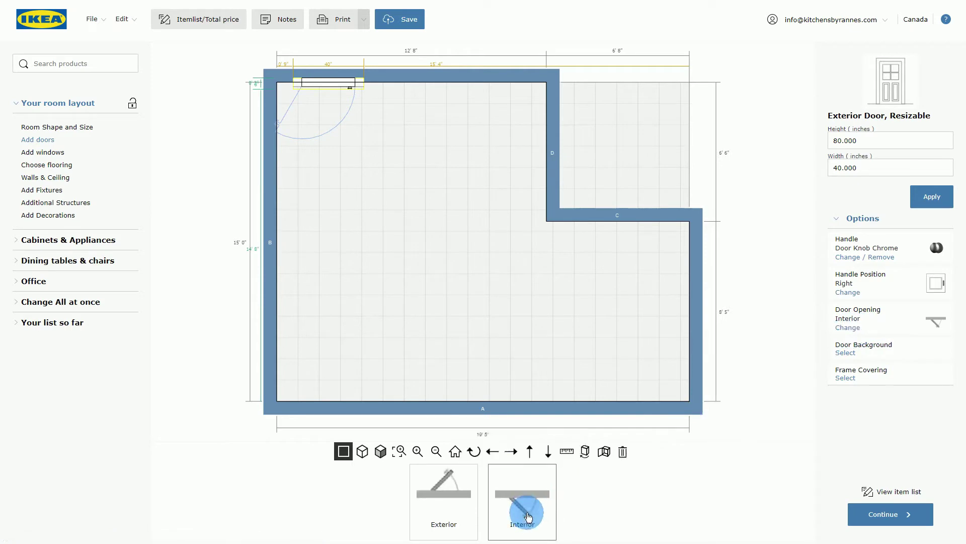
pyautogui.click(449, 494)
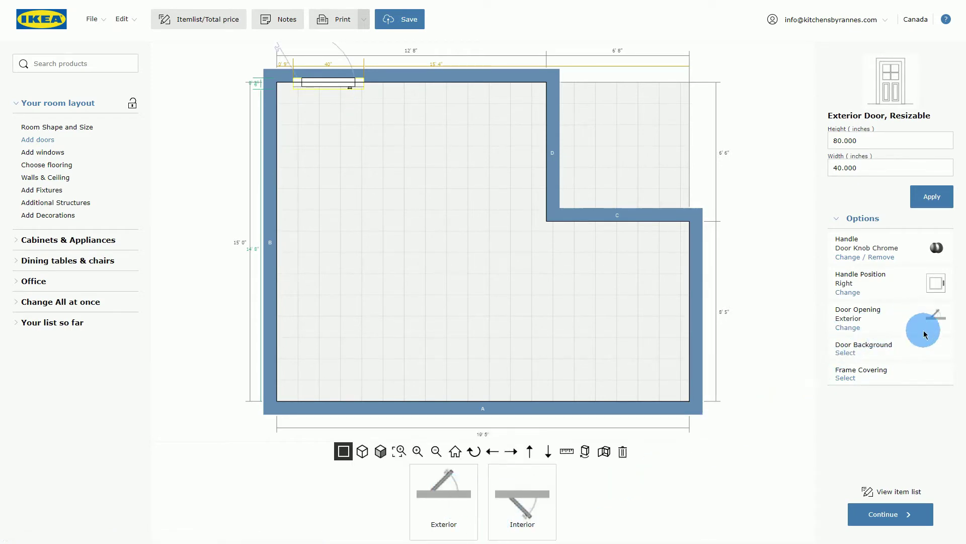
# Step: Set the exterior door's handle position to Left
pyautogui.click(854, 297)
pyautogui.click(524, 507)
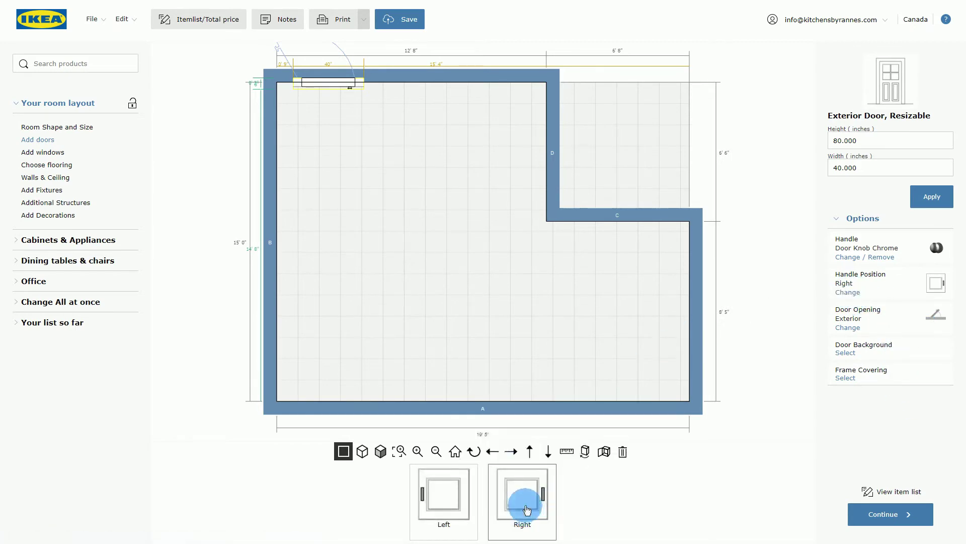
pyautogui.click(448, 506)
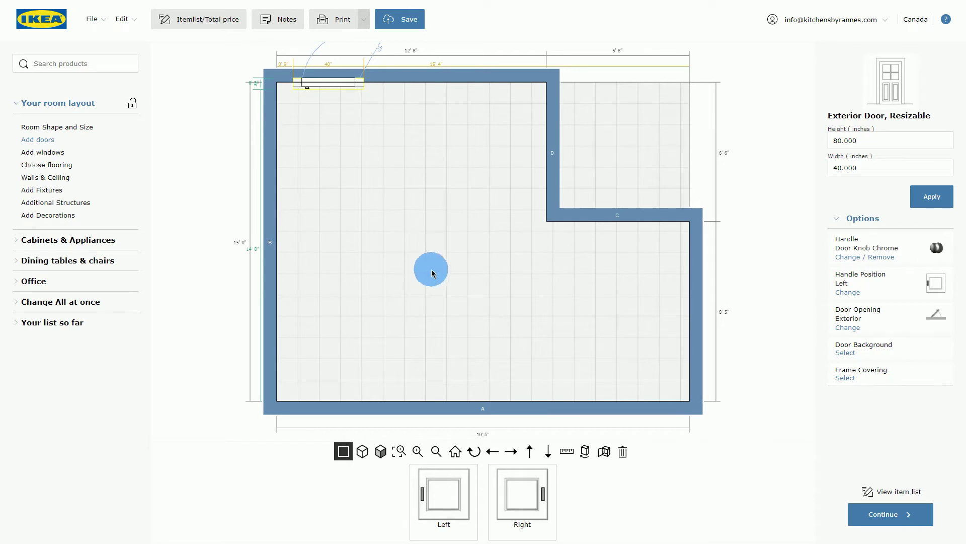
pyautogui.click(530, 342)
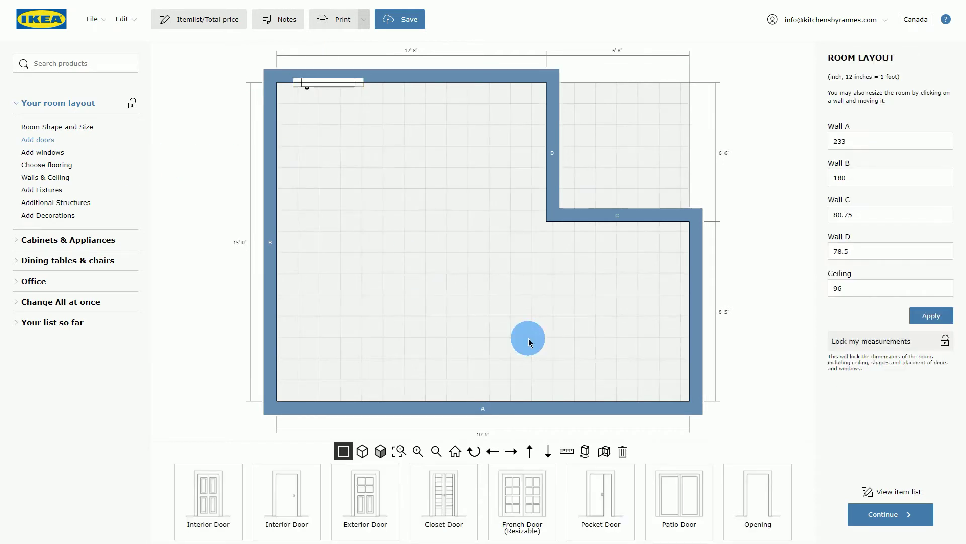
# Step: Add a resizable Opening from the door items and move it onto Wall A near the room's lower right corner
pyautogui.click(318, 519)
pyautogui.click(355, 514)
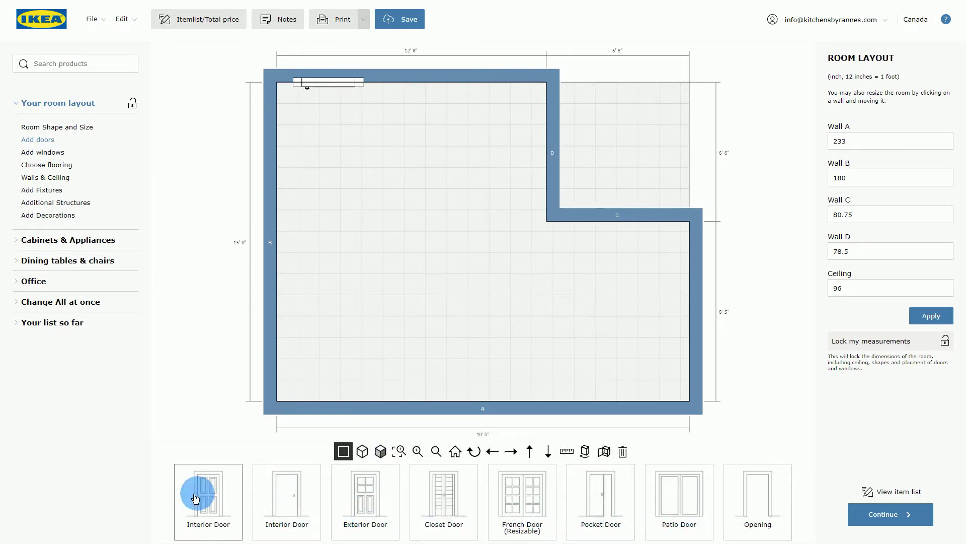
pyautogui.click(710, 509)
pyautogui.click(755, 507)
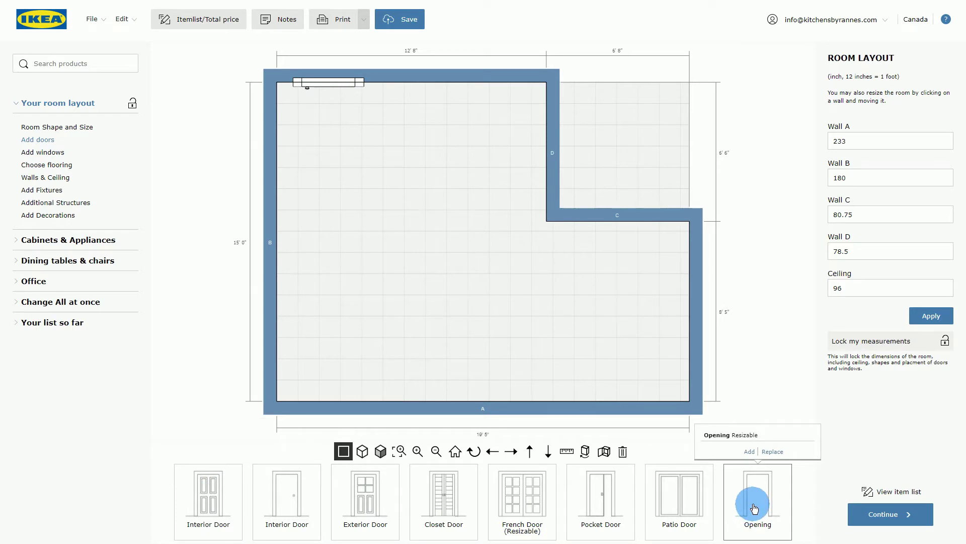
pyautogui.click(754, 507)
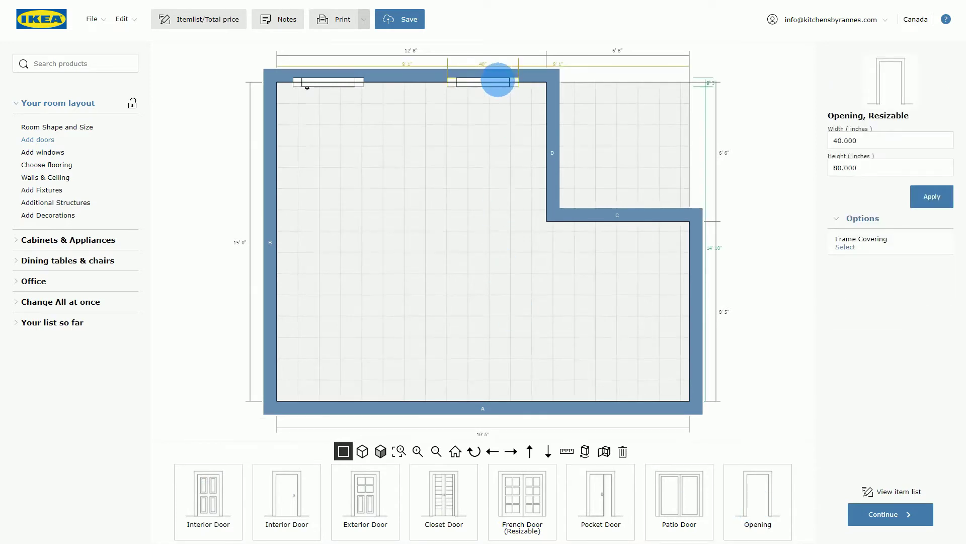
pyautogui.moveTo(489, 80); pyautogui.dragTo(610, 404)
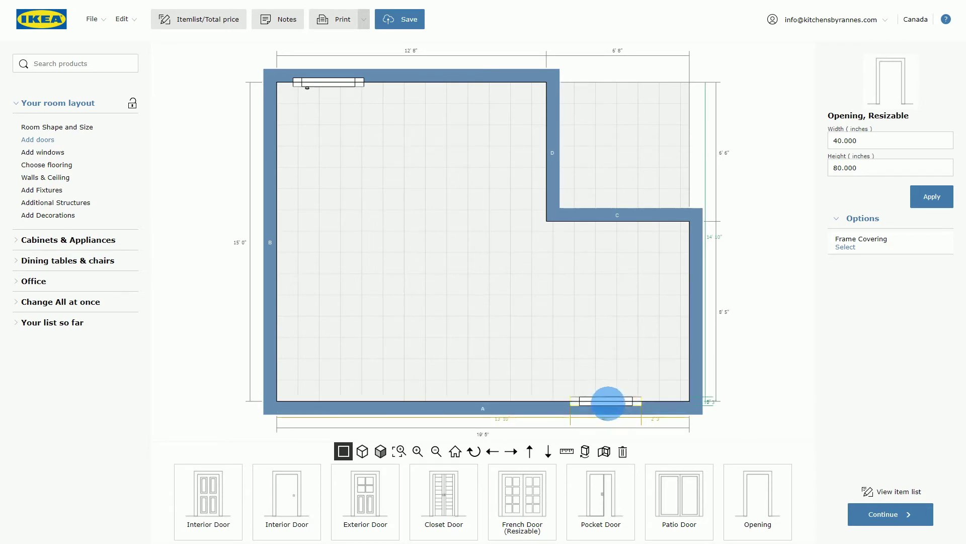
# Step: Widen the opening in Wall A to about 67.25 inches and bring up its frame covering choices
pyautogui.moveTo(574, 401); pyautogui.dragTo(526, 402)
pyautogui.click(846, 141)
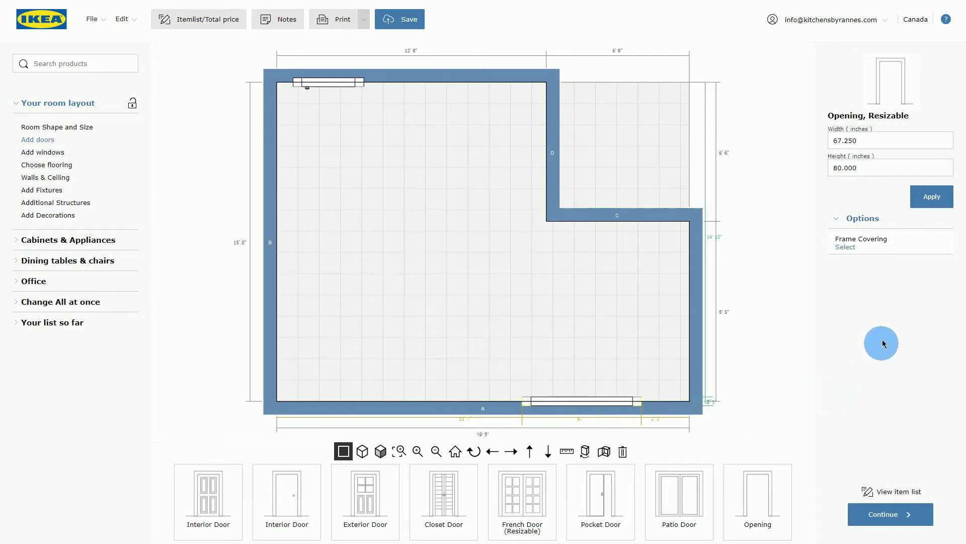
pyautogui.click(846, 245)
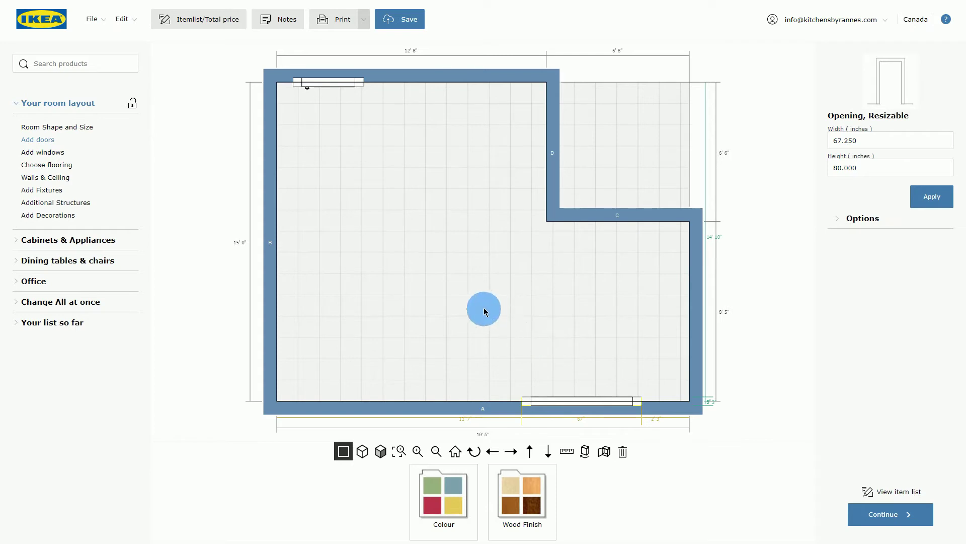
# Step: Add a resizable Double Hung Window to the upper wall, right of the exterior door, and widen it to 59 inches
pyautogui.click(54, 154)
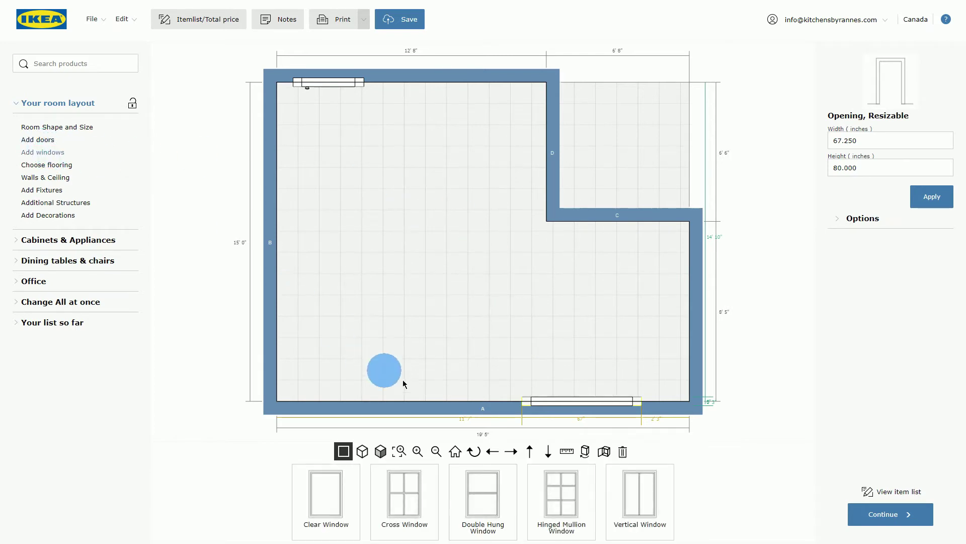
pyautogui.moveTo(321, 511)
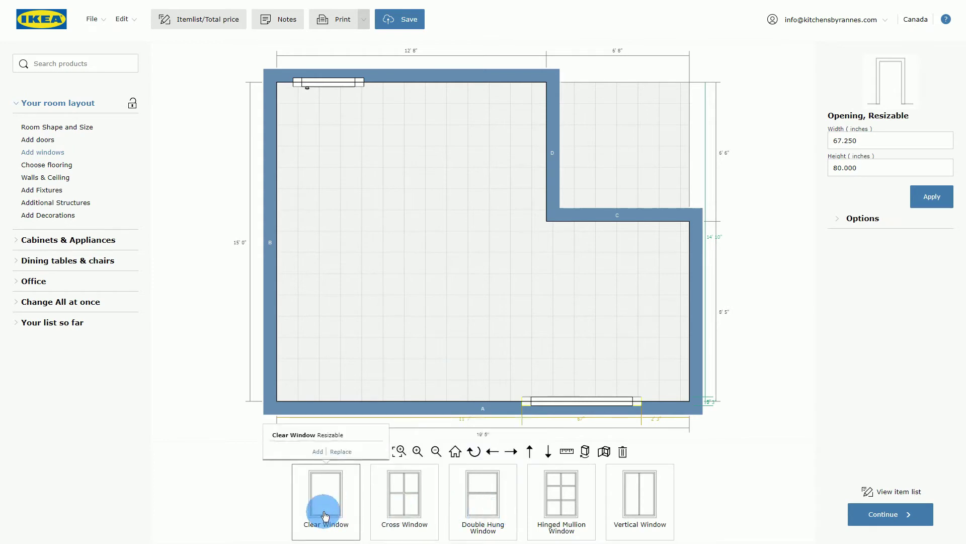
pyautogui.moveTo(555, 528)
pyautogui.moveTo(613, 518)
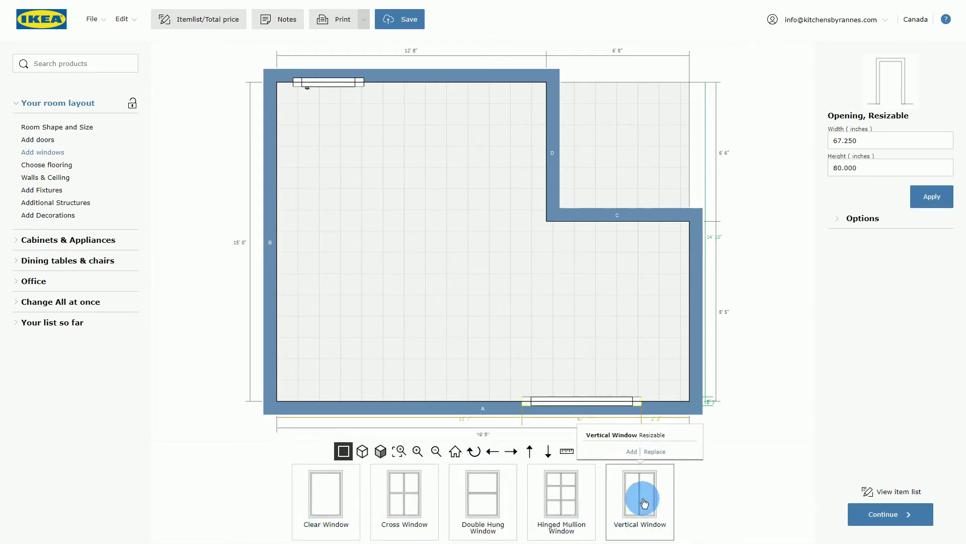
pyautogui.click(486, 497)
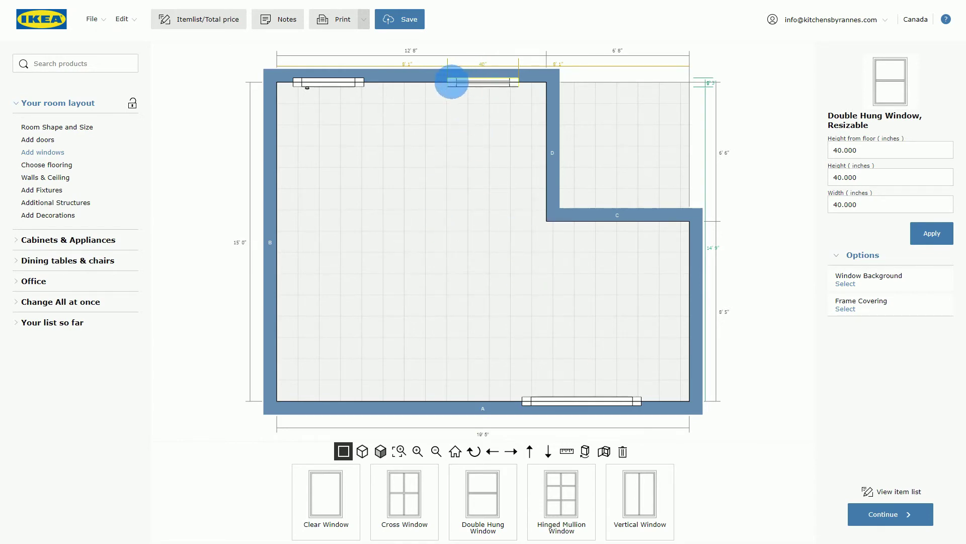
pyautogui.moveTo(449, 83); pyautogui.dragTo(422, 80)
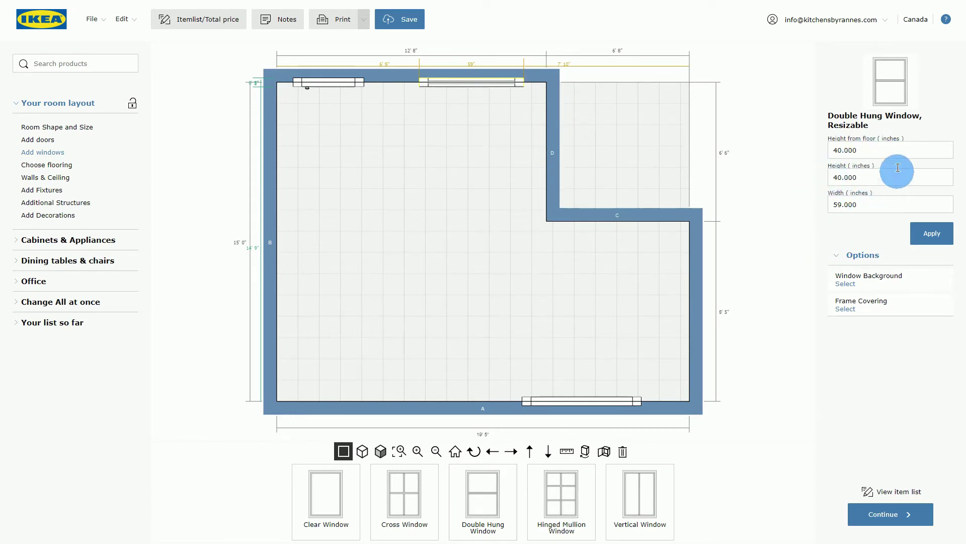
pyautogui.click(330, 80)
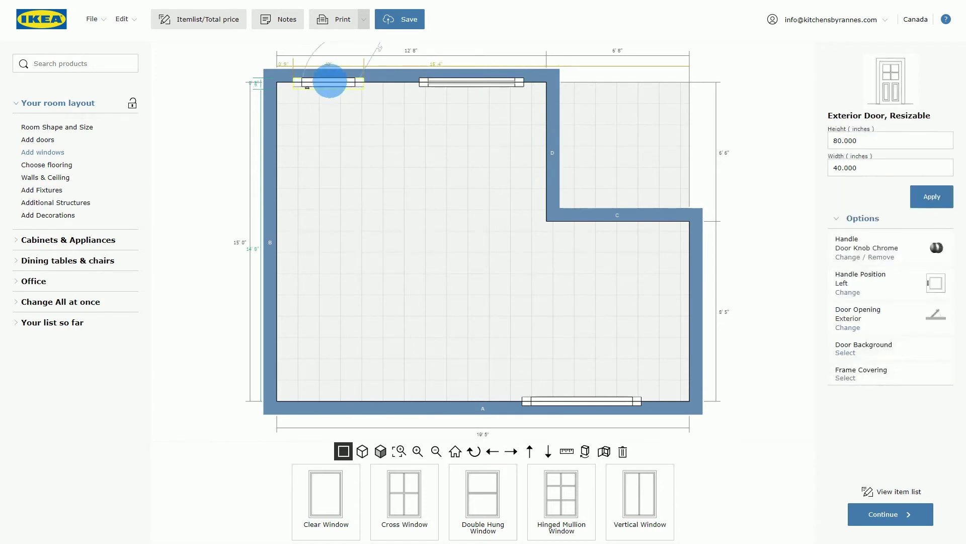
pyautogui.click(453, 80)
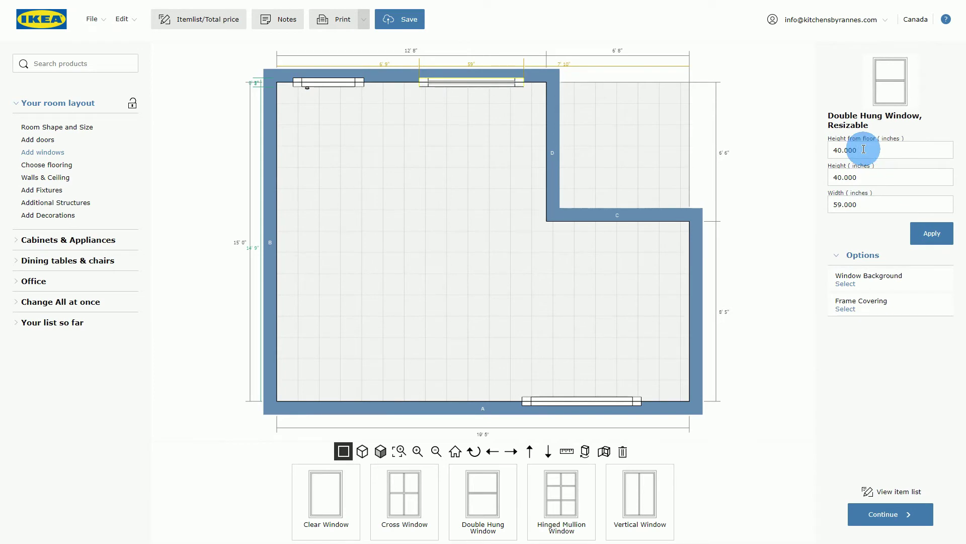
# Step: Cover the floor with the light wood planks from the wood flooring choices and show the room in the full 3D view
pyautogui.click(56, 166)
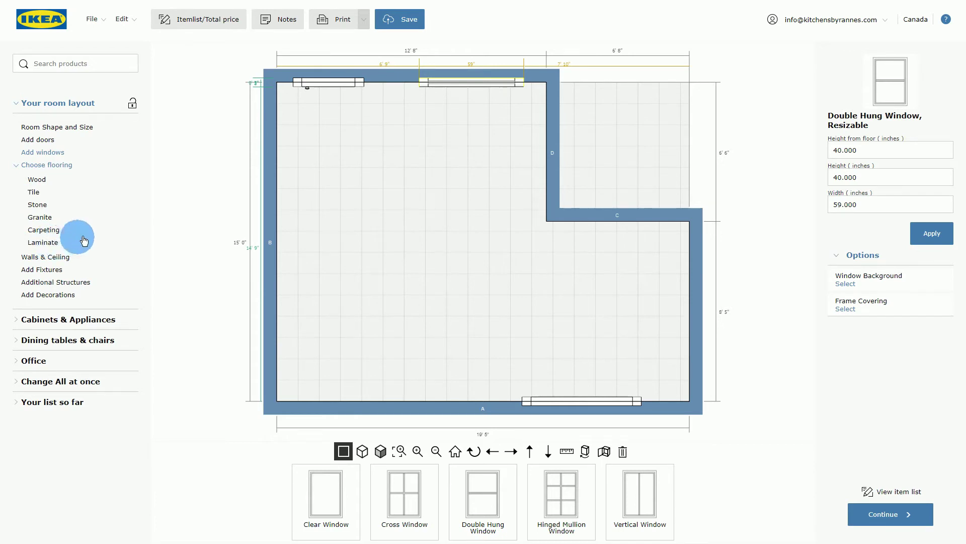
pyautogui.click(34, 194)
pyautogui.moveTo(502, 511)
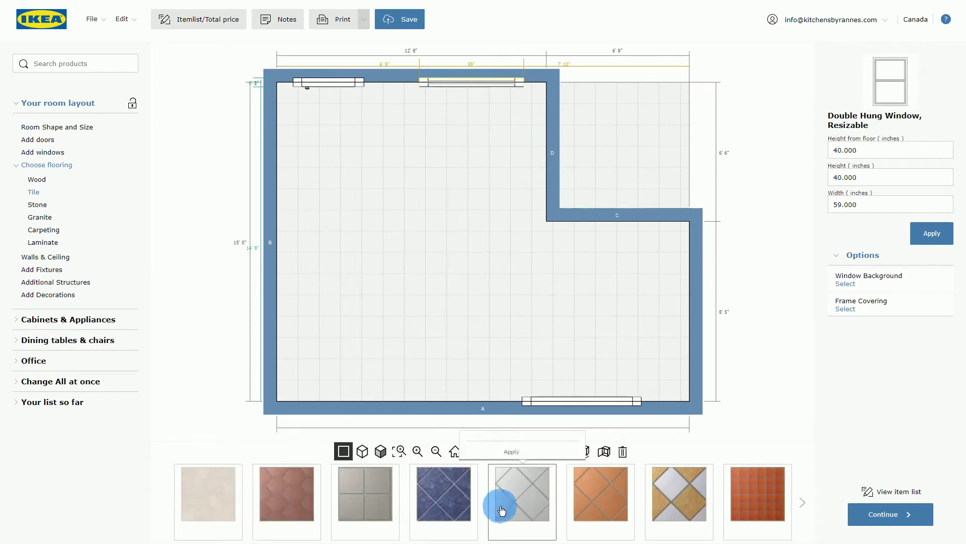
pyautogui.click(42, 184)
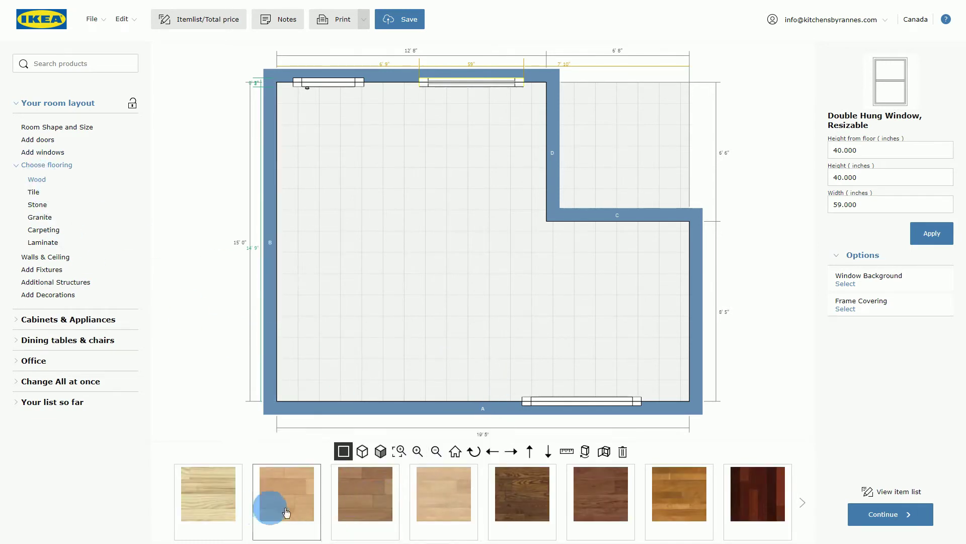
pyautogui.moveTo(597, 497); pyautogui.dragTo(488, 273)
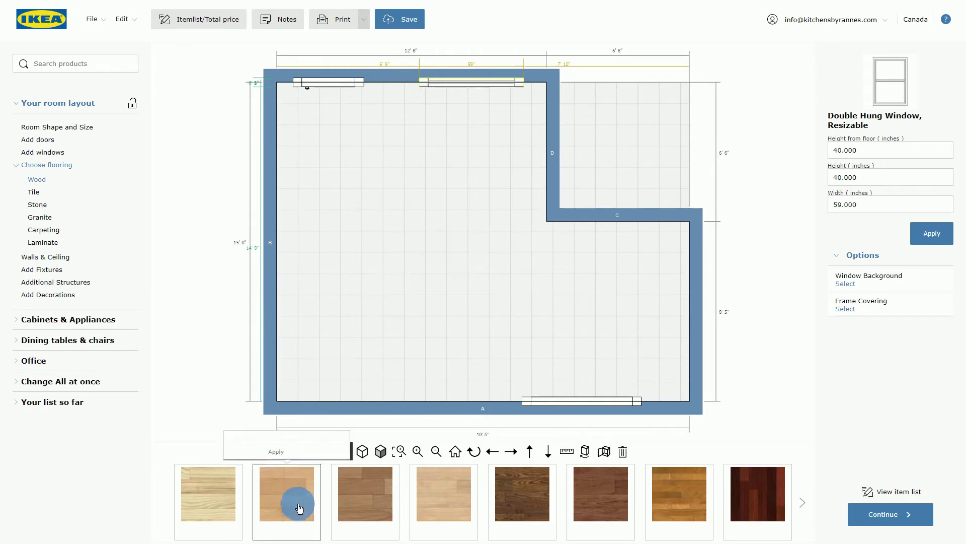
pyautogui.moveTo(401, 329); pyautogui.dragTo(368, 467)
pyautogui.click(380, 451)
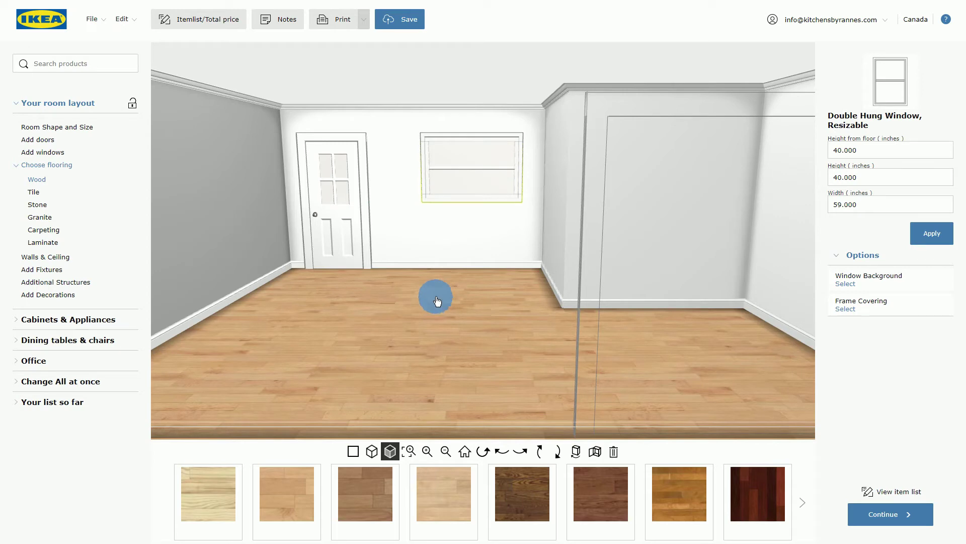
# Step: Change the floor covering to the dark reddish-brown wood planks
pyautogui.click(502, 452)
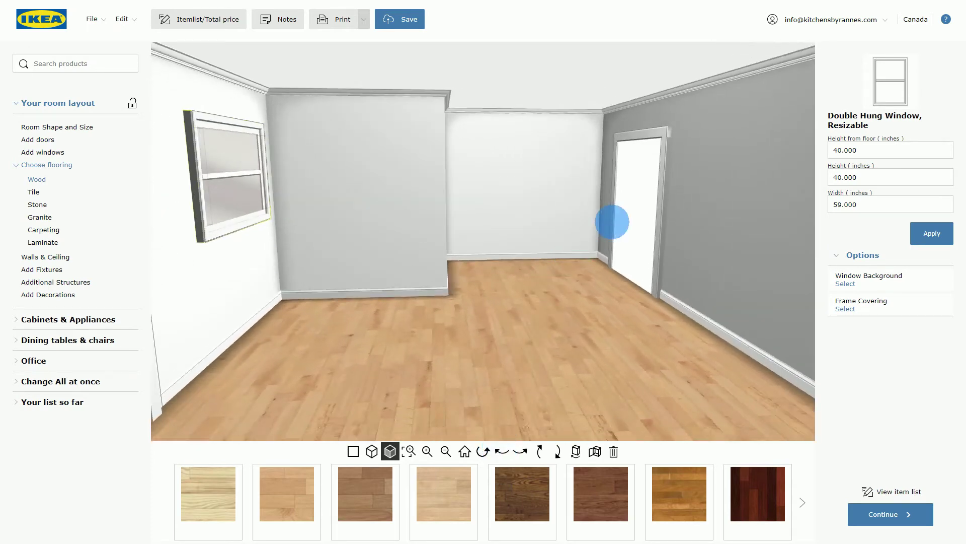
pyautogui.click(523, 452)
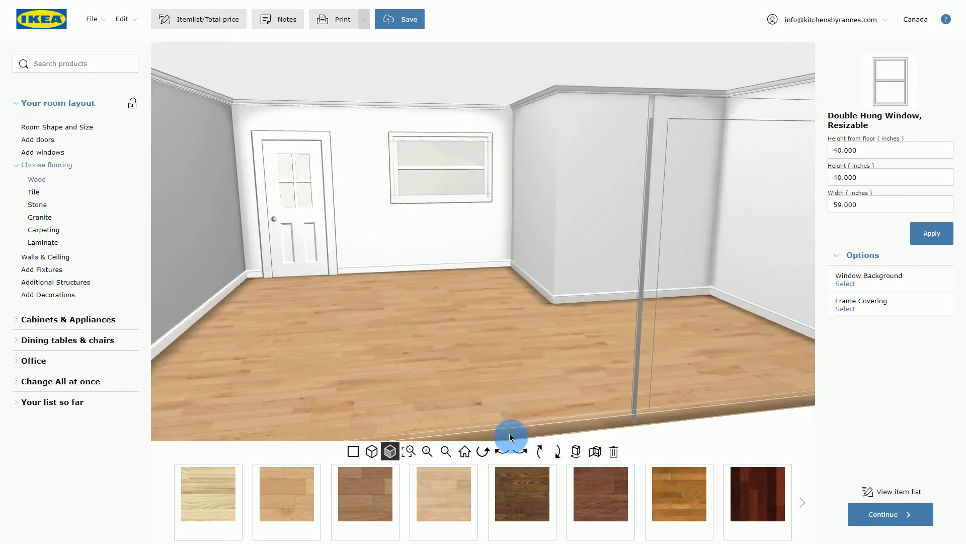
pyautogui.click(540, 451)
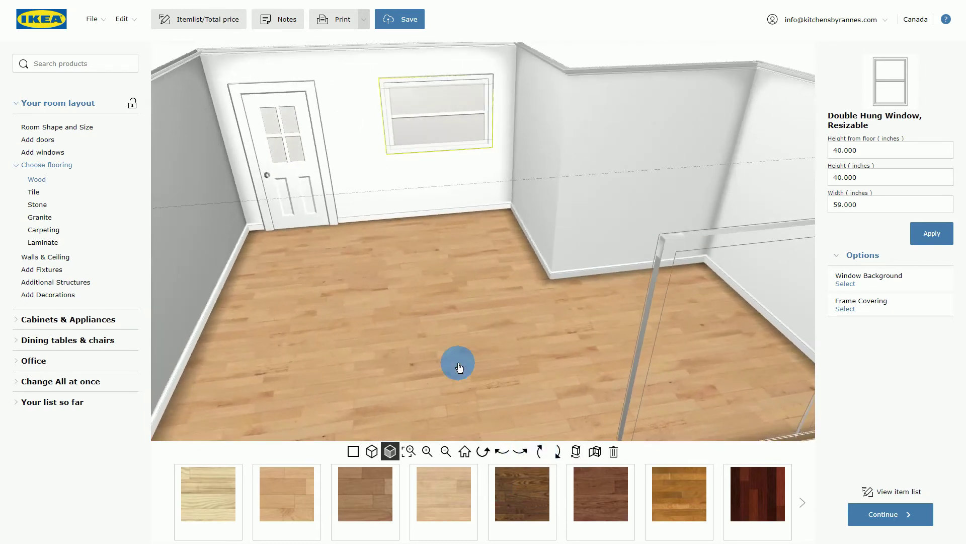
pyautogui.click(518, 338)
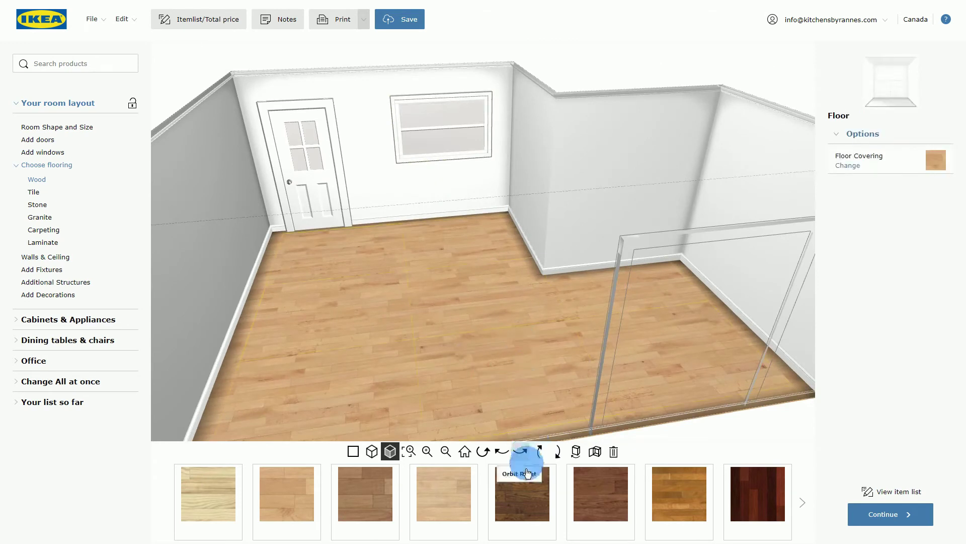
pyautogui.click(760, 500)
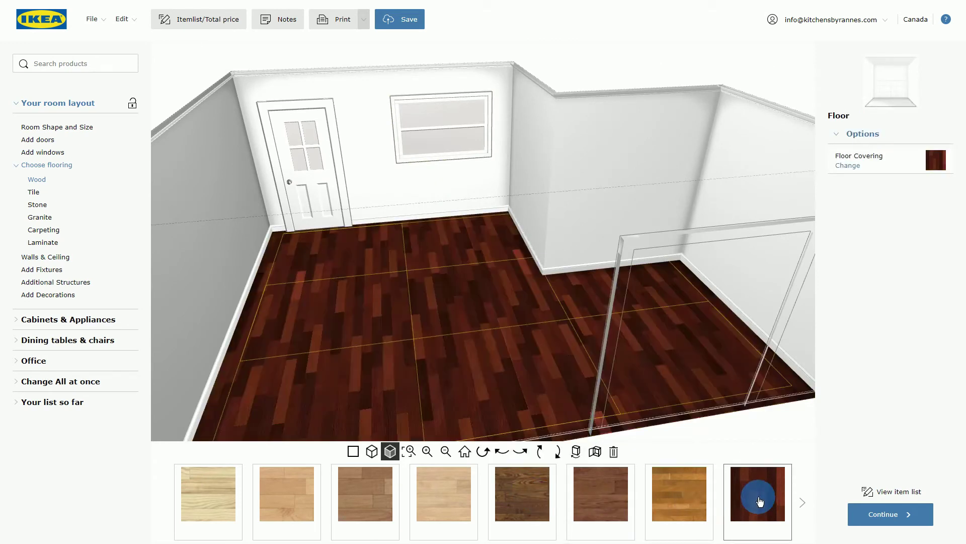
pyautogui.click(503, 340)
pyautogui.click(782, 235)
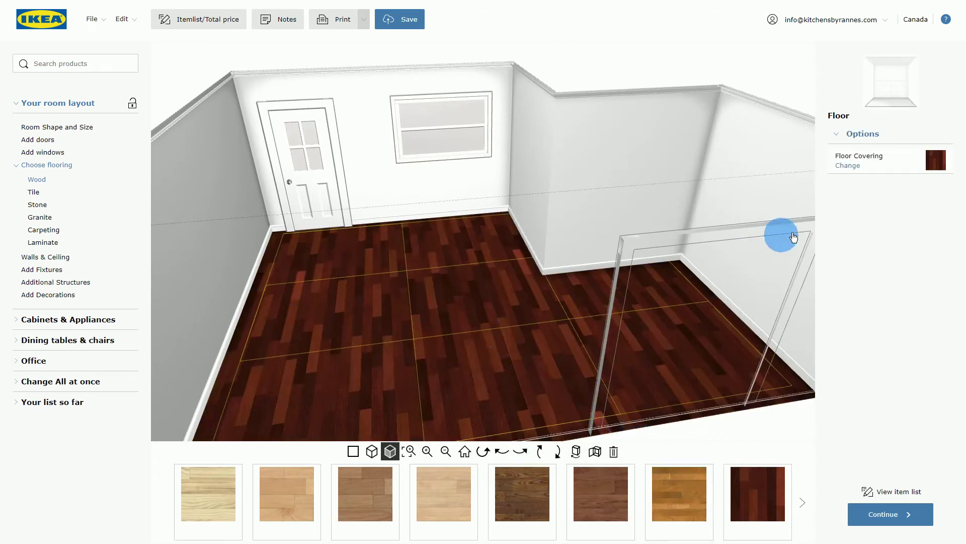
# Step: Try the dark blue diagonal tile and the orange diagonal tile as the floor covering
pyautogui.click(857, 171)
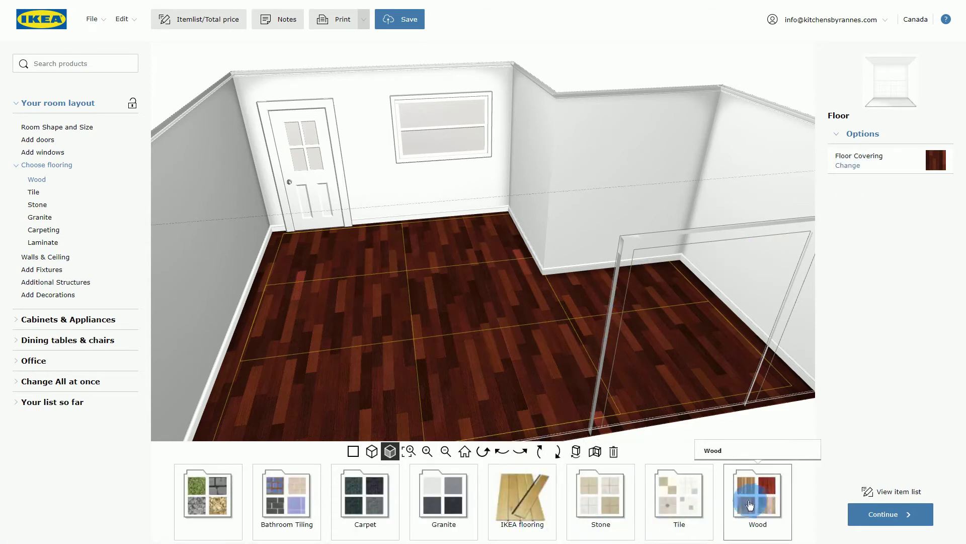
pyautogui.click(687, 499)
pyautogui.click(519, 497)
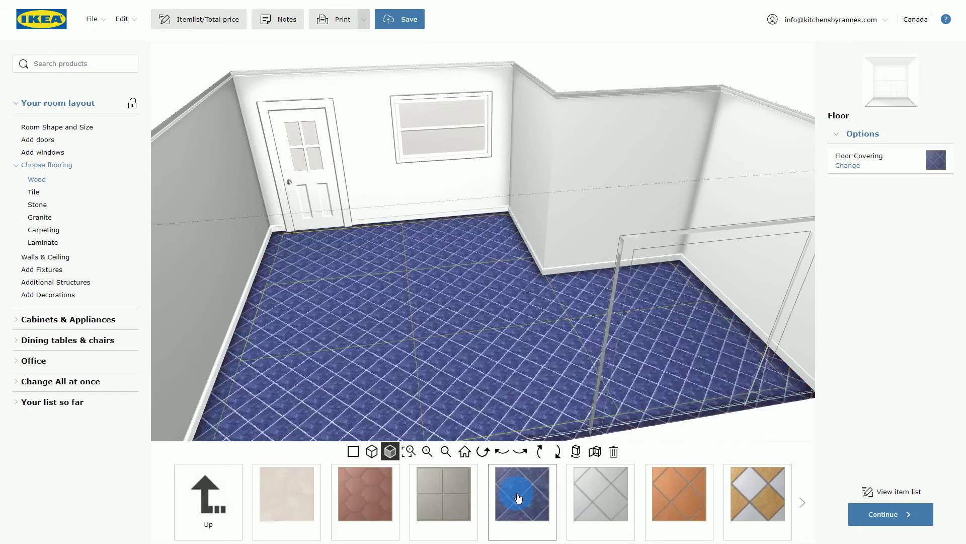
pyautogui.click(443, 504)
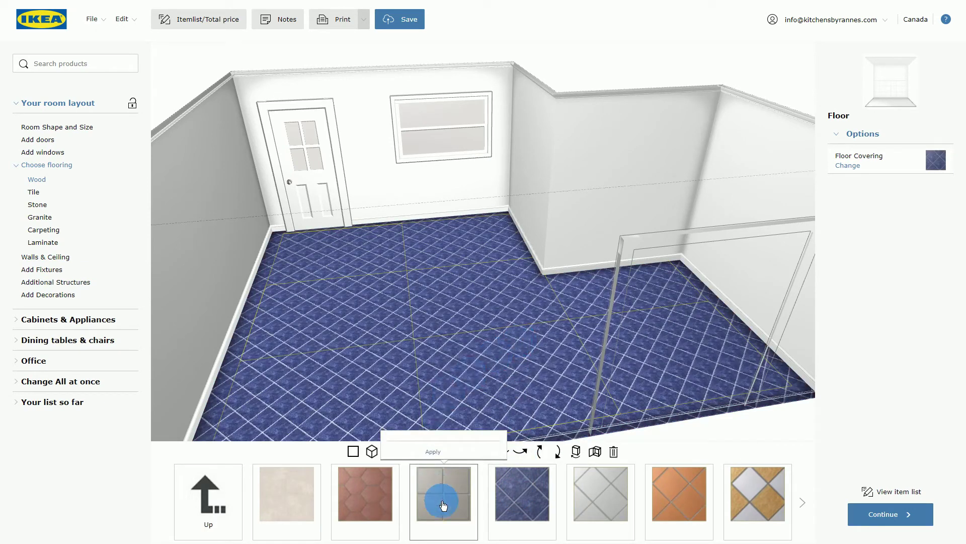
pyautogui.click(595, 343)
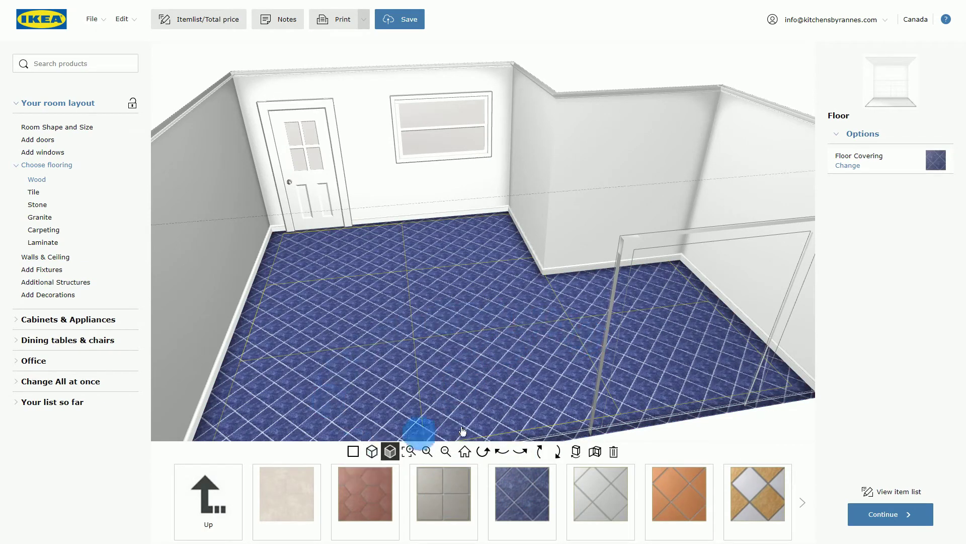
pyautogui.click(681, 498)
pyautogui.click(683, 502)
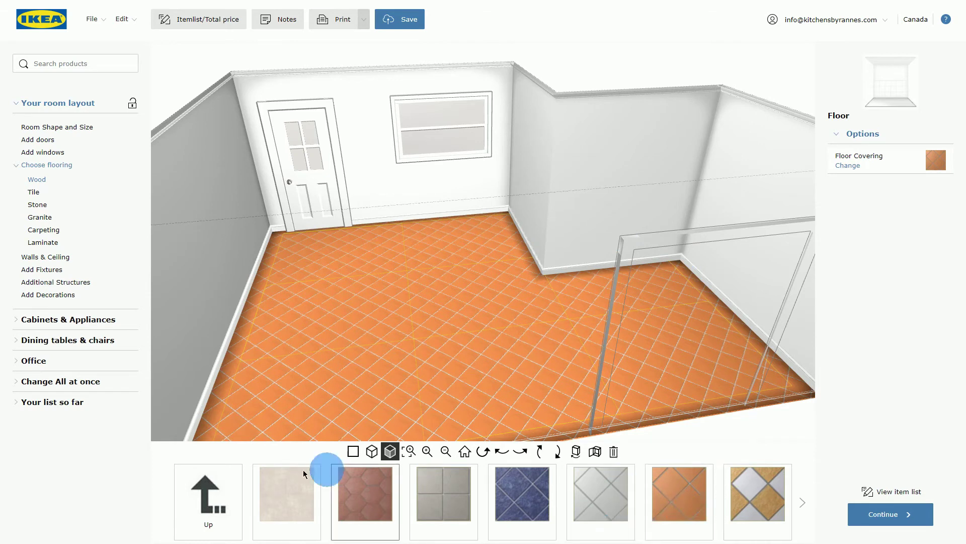
# Step: Change the floor covering to Granite Dark Blue
pyautogui.click(225, 476)
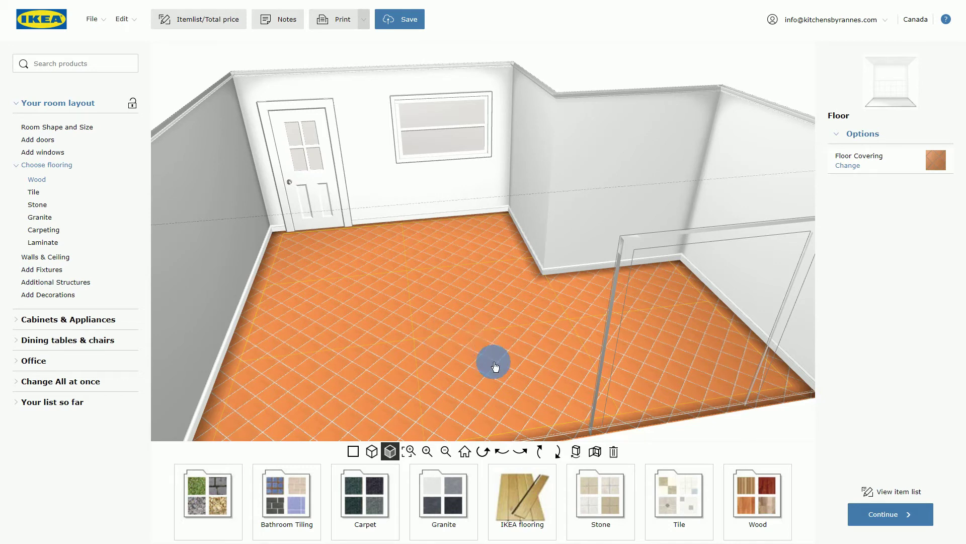
pyautogui.click(439, 501)
pyautogui.click(584, 510)
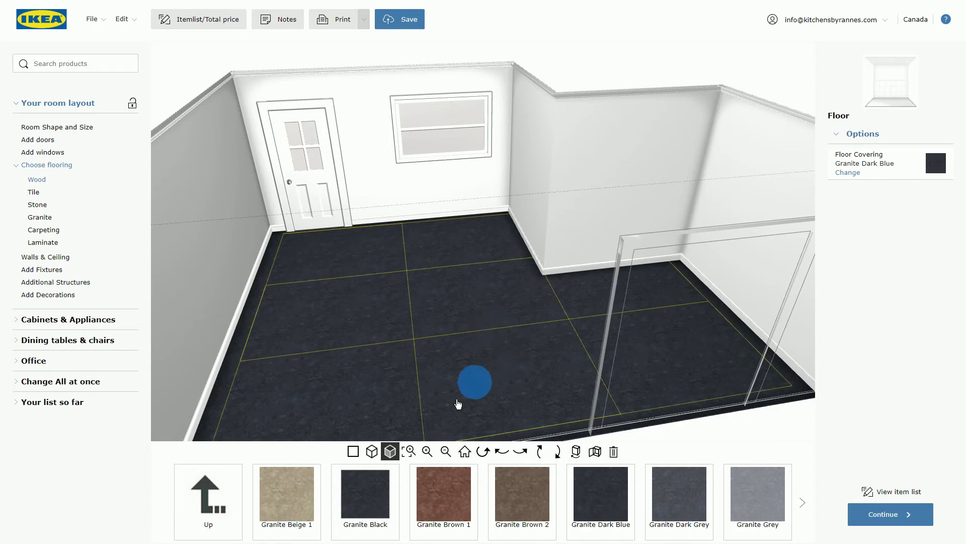
# Step: Replace the floor covering with BALK maple from the IKEA flooring choices
pyautogui.click(207, 496)
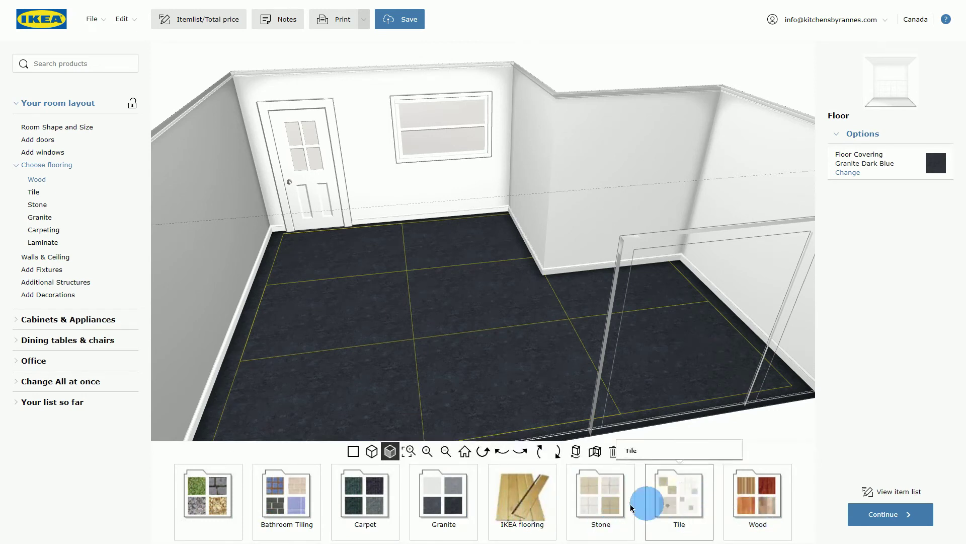
pyautogui.click(531, 506)
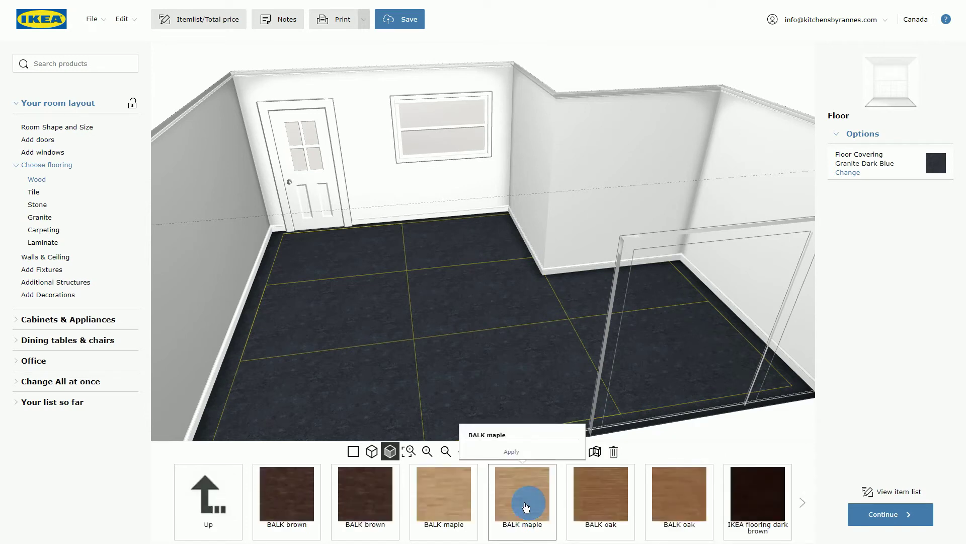
pyautogui.click(444, 452)
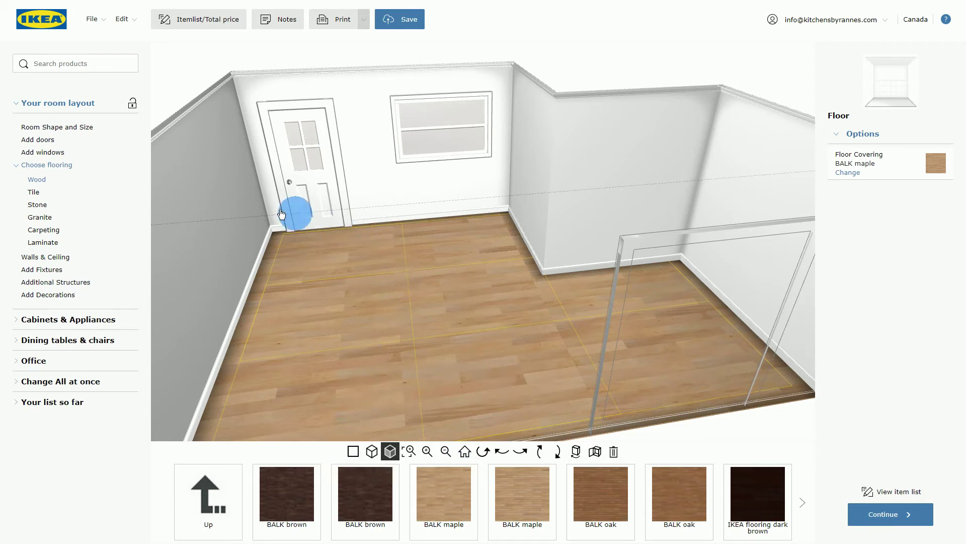
# Step: Browse the carpeting and laminate flooring choices and close the flooring categories
pyautogui.click(49, 231)
pyautogui.click(48, 243)
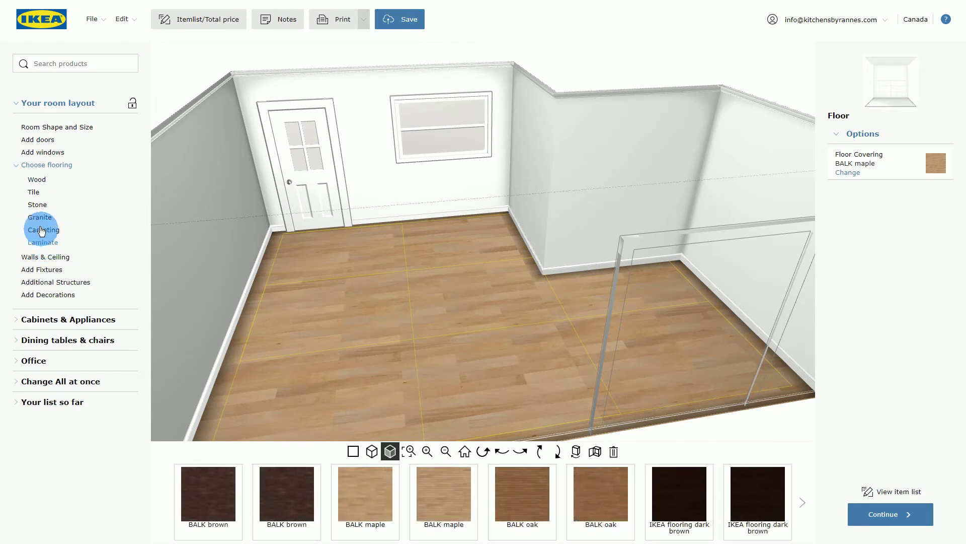
pyautogui.click(51, 165)
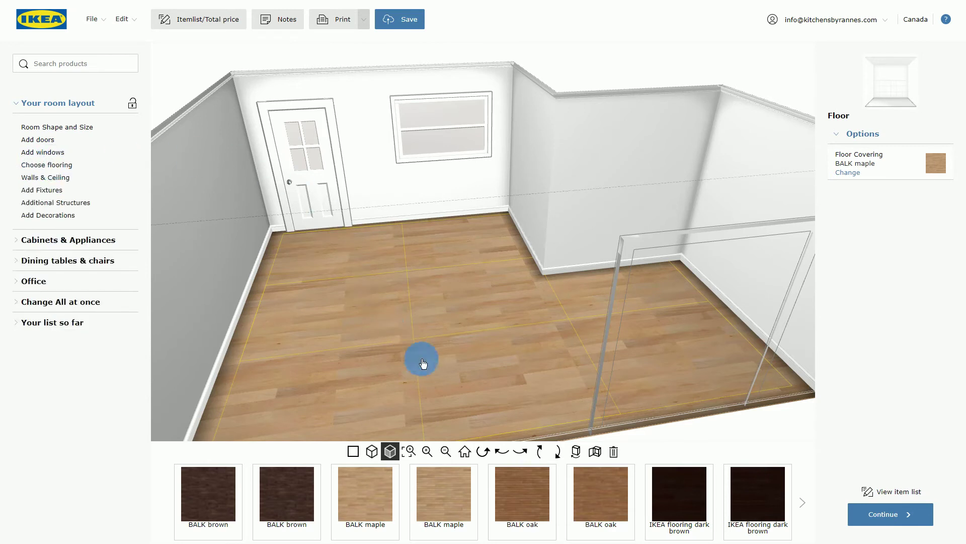
# Step: Bring up the blue shades among the ceiling color choices
pyautogui.click(60, 177)
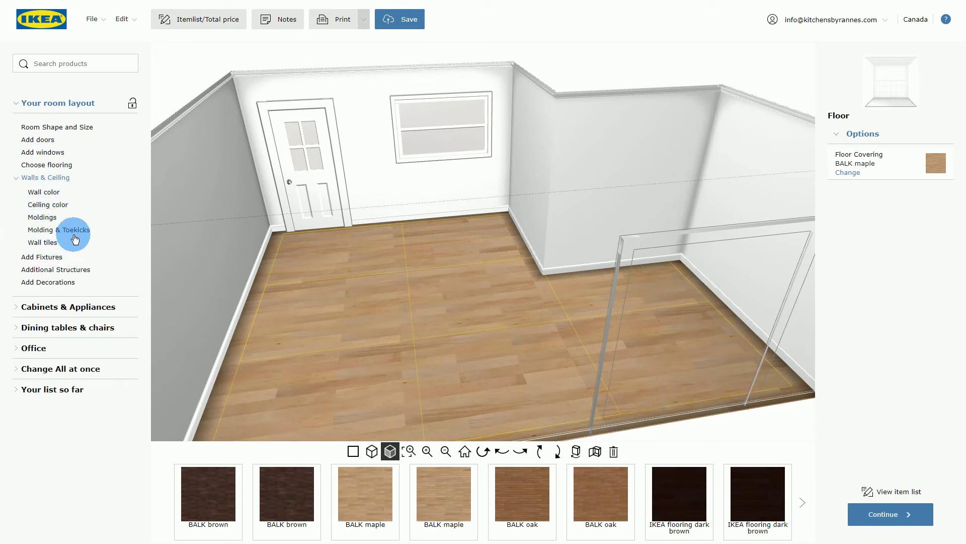
pyautogui.click(56, 205)
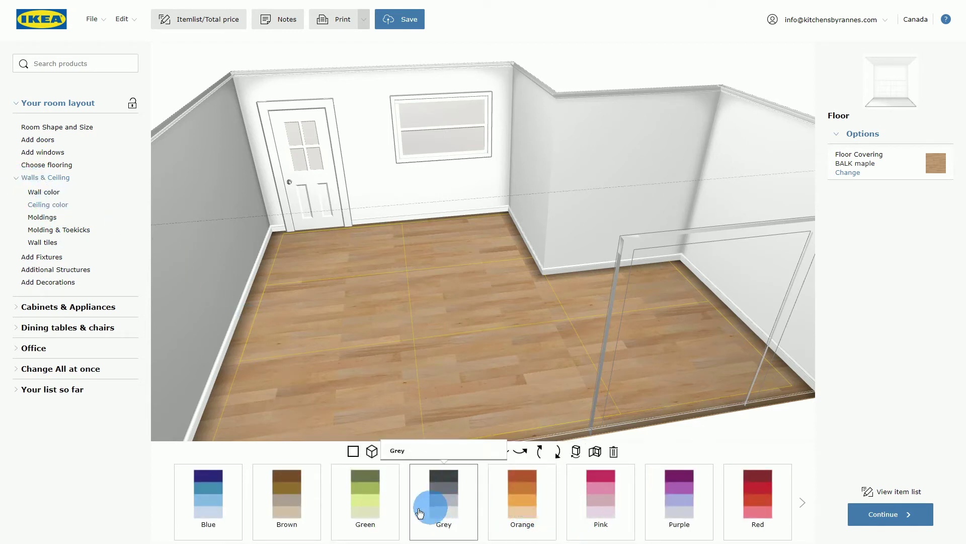
pyautogui.click(209, 503)
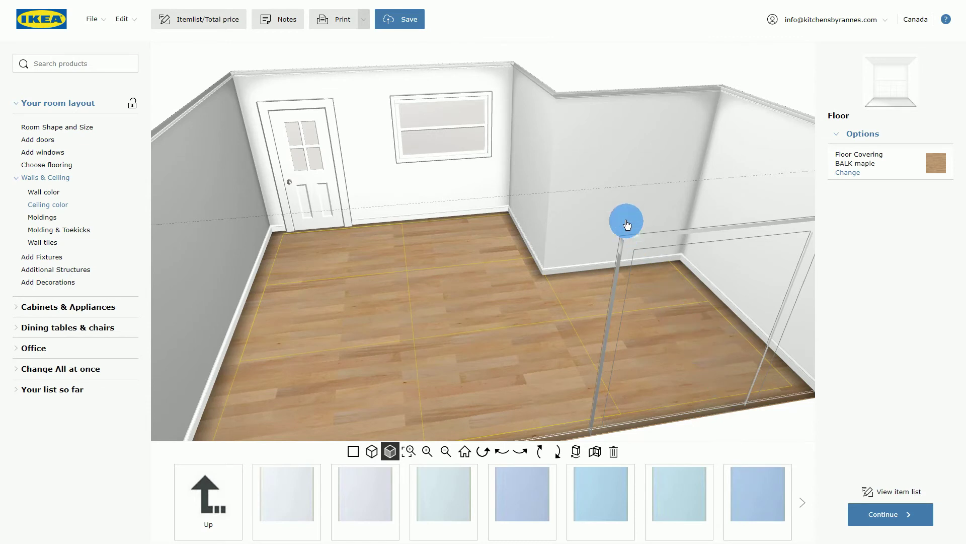
# Step: Try a light blue wall paint, and paint all the room's walls dark navy blue instead
pyautogui.click(591, 208)
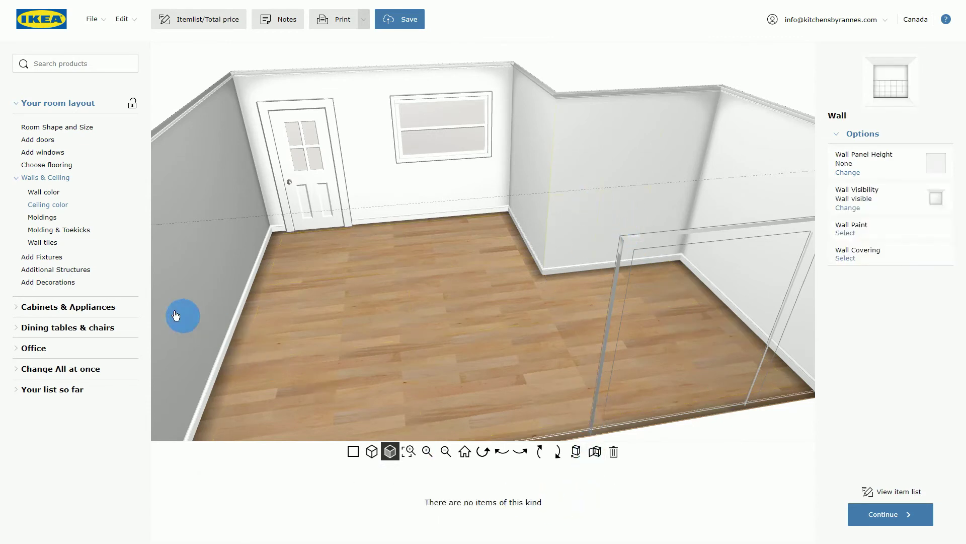
pyautogui.click(48, 207)
pyautogui.click(45, 193)
pyautogui.click(211, 503)
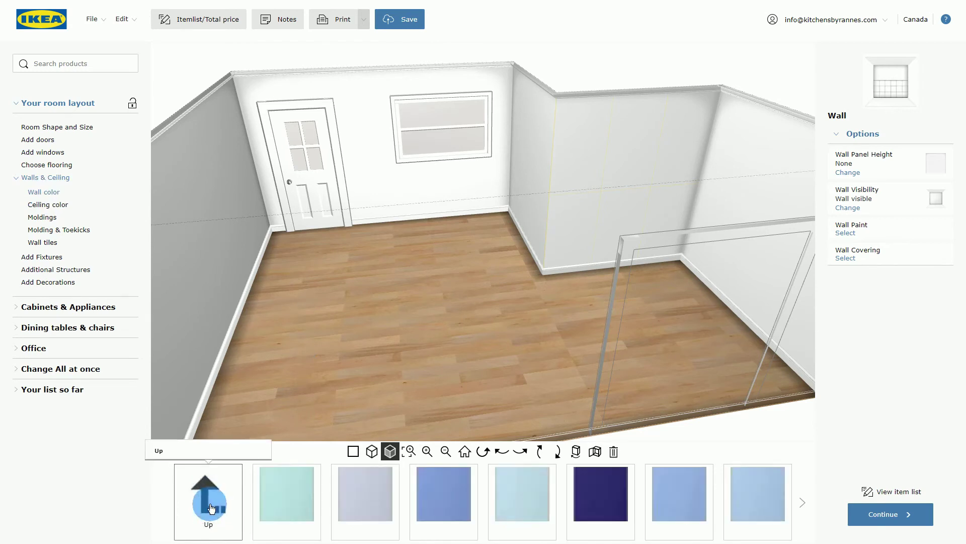
pyautogui.moveTo(686, 511)
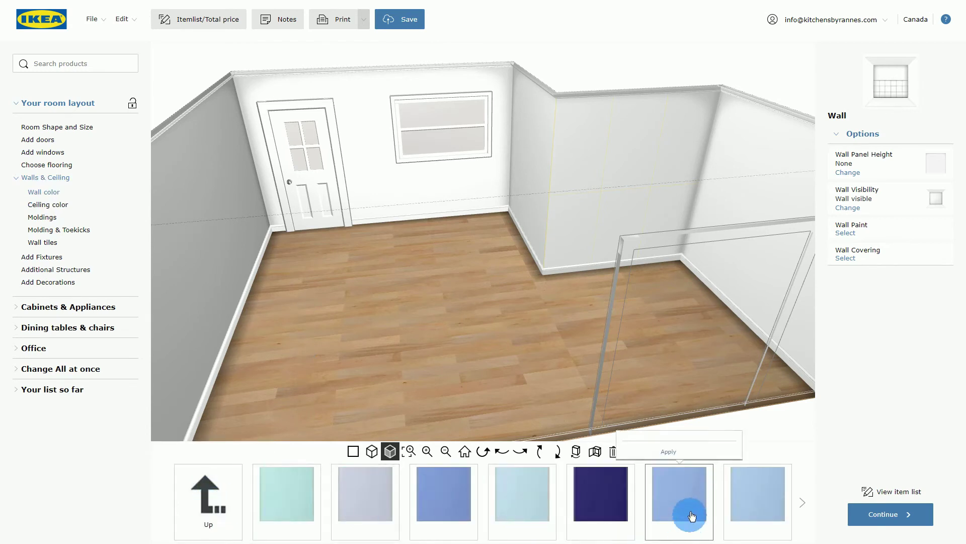
pyautogui.click(667, 453)
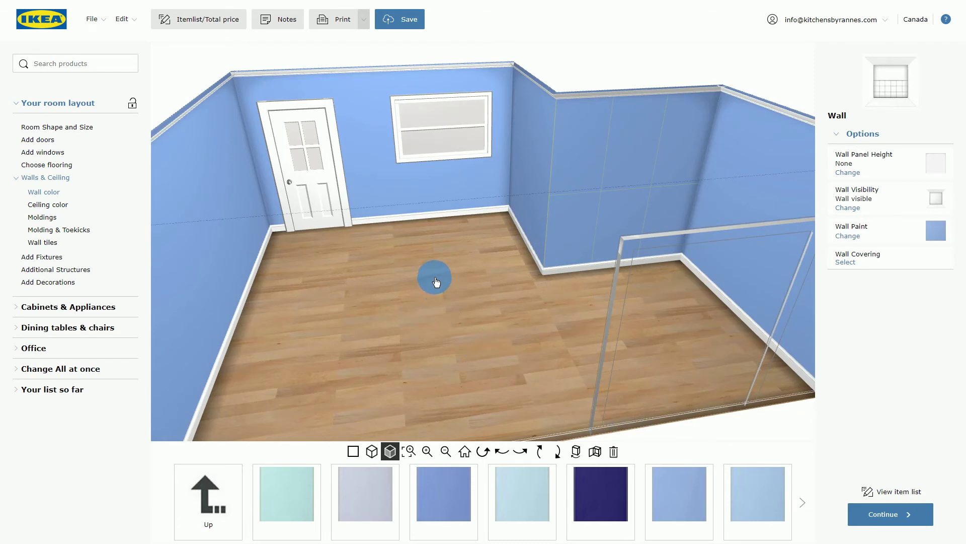
pyautogui.click(599, 506)
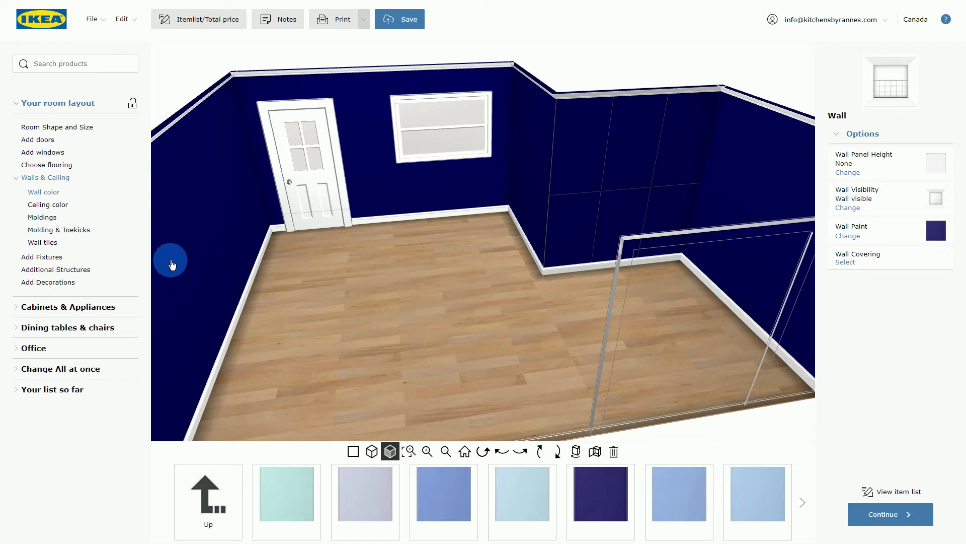
# Step: Set the room's moldings to None, removing the ceiling and floor trim from all walls
pyautogui.click(42, 218)
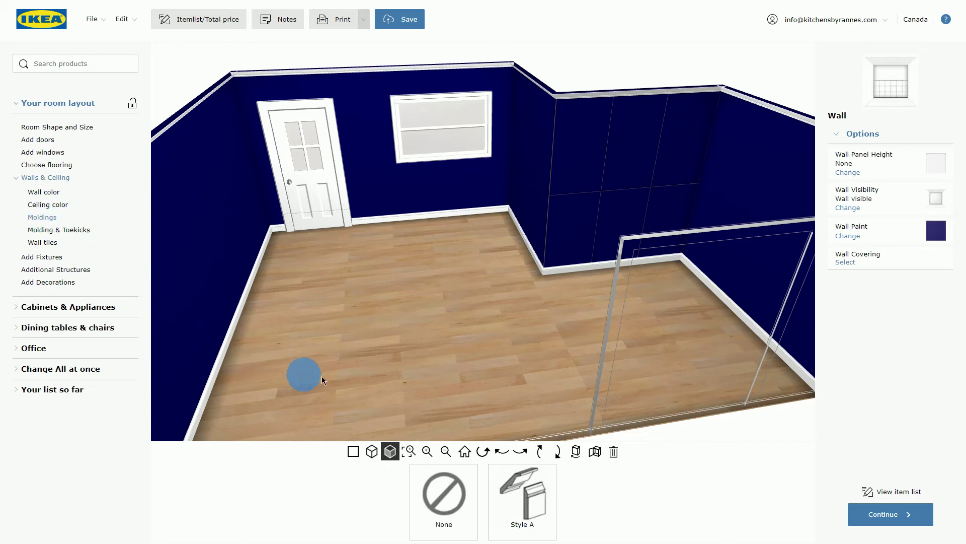
pyautogui.click(463, 516)
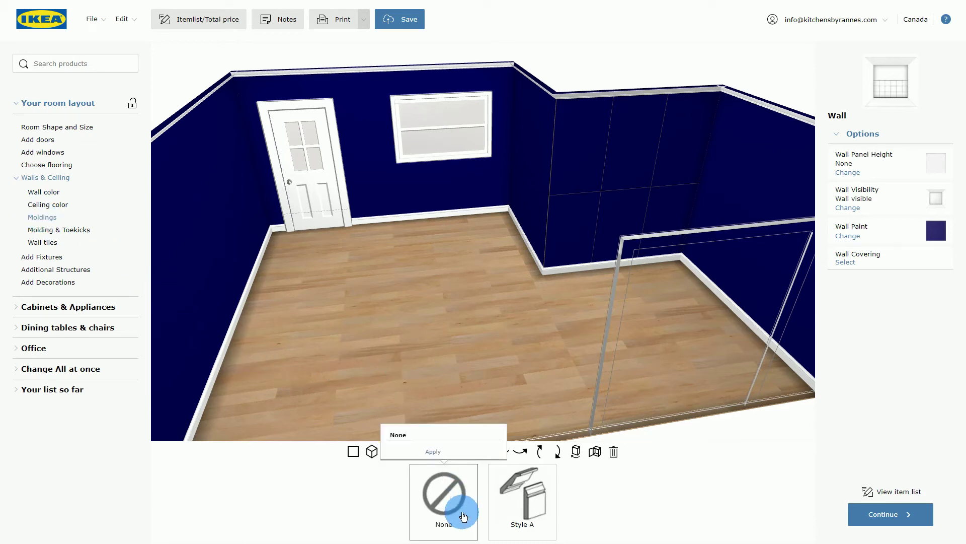
pyautogui.click(459, 508)
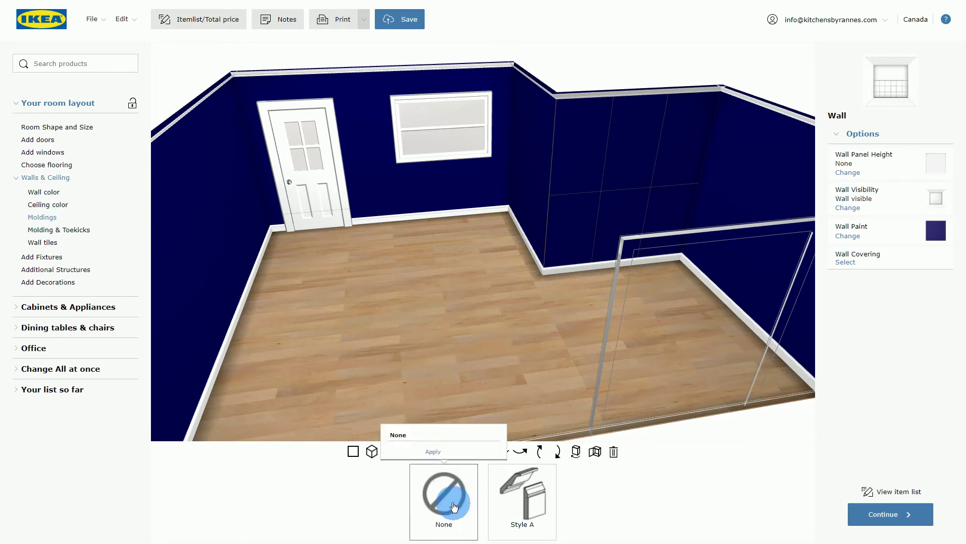
pyautogui.click(451, 499)
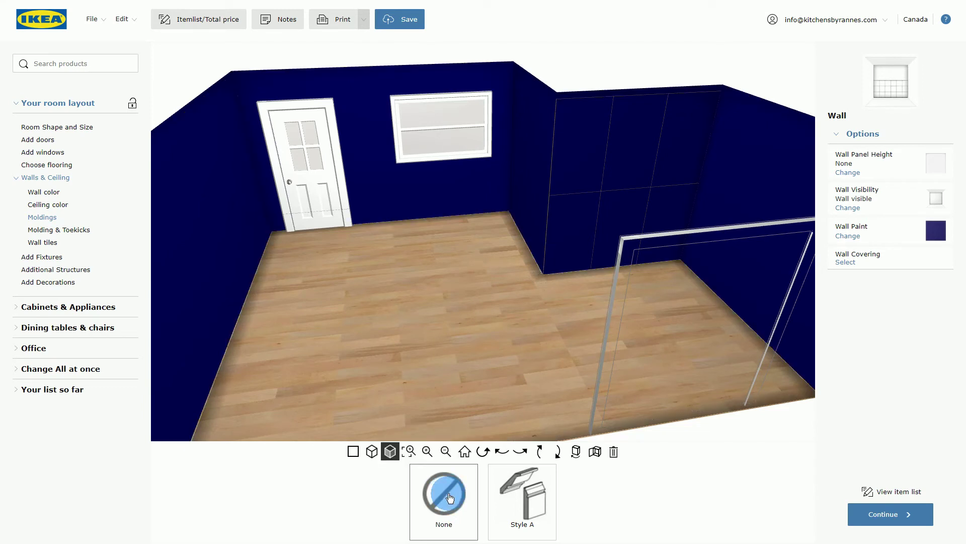
# Step: Apply the Style A moldings to the room, and set the moldings back to None
pyautogui.click(523, 503)
pyautogui.click(526, 506)
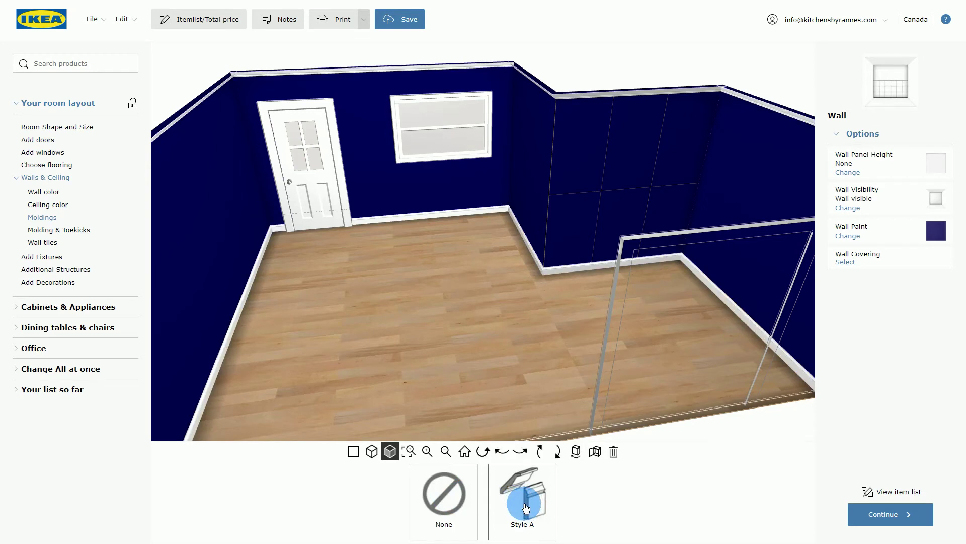
pyautogui.click(444, 501)
pyautogui.click(446, 501)
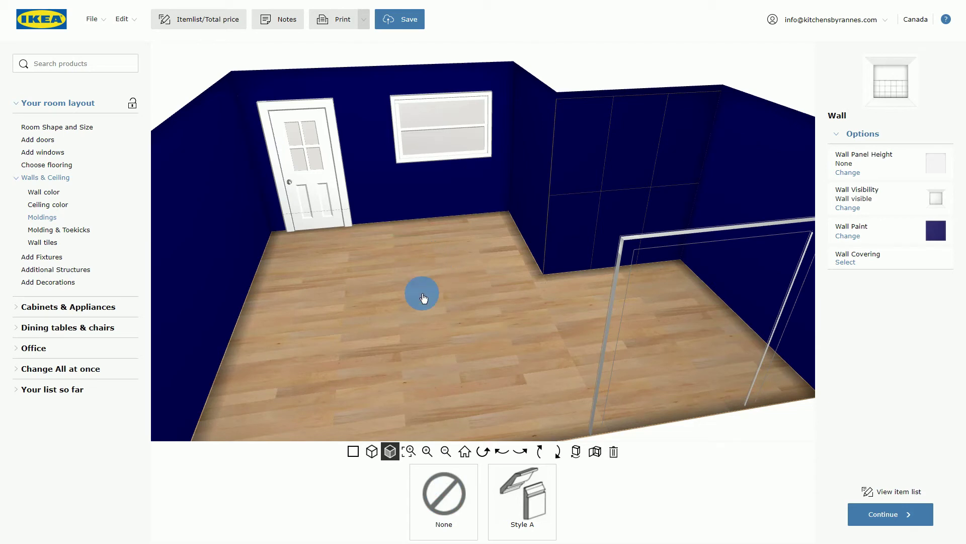
# Step: Try a wall tile area on the wall beside the window, enlarged to 26.75 inches high and 37.75 inches wide, and delete it
pyautogui.click(81, 230)
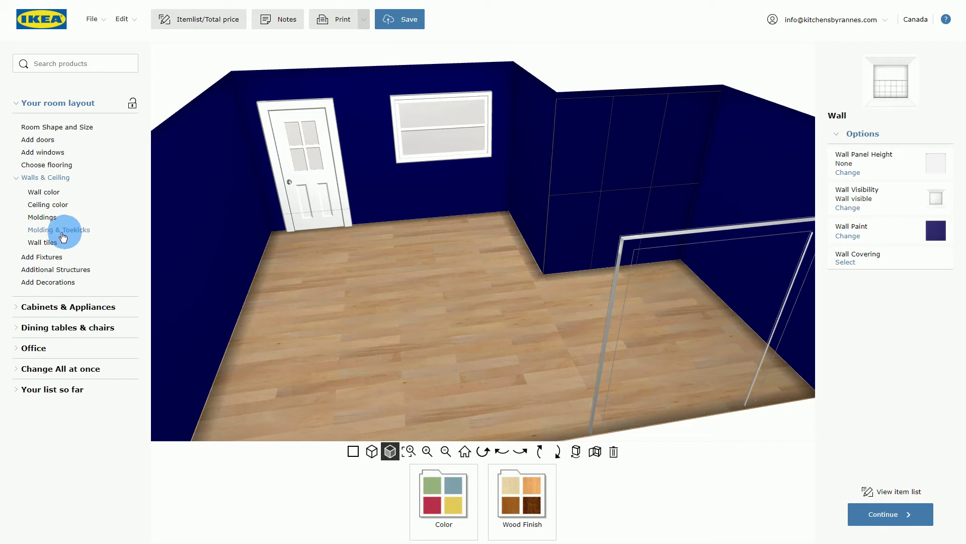
pyautogui.click(39, 246)
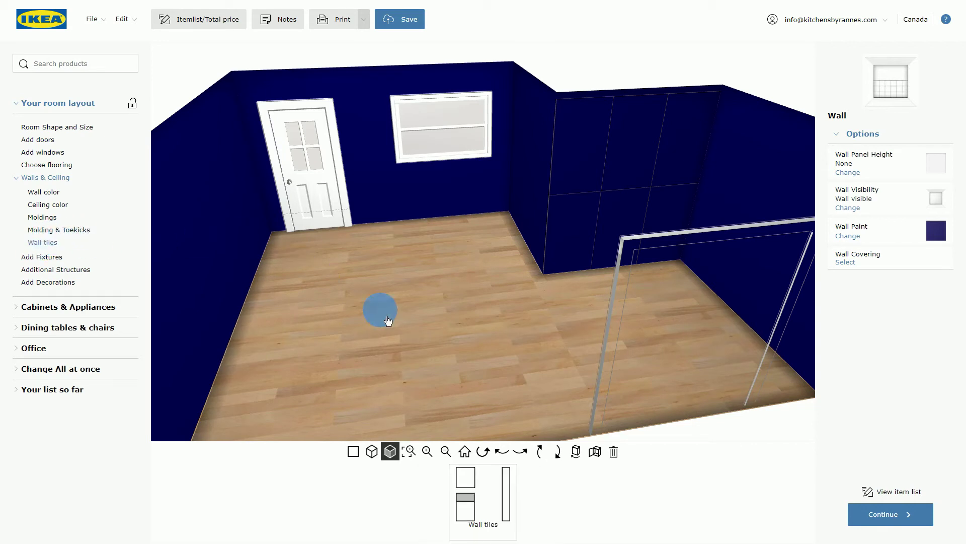
pyautogui.moveTo(502, 509)
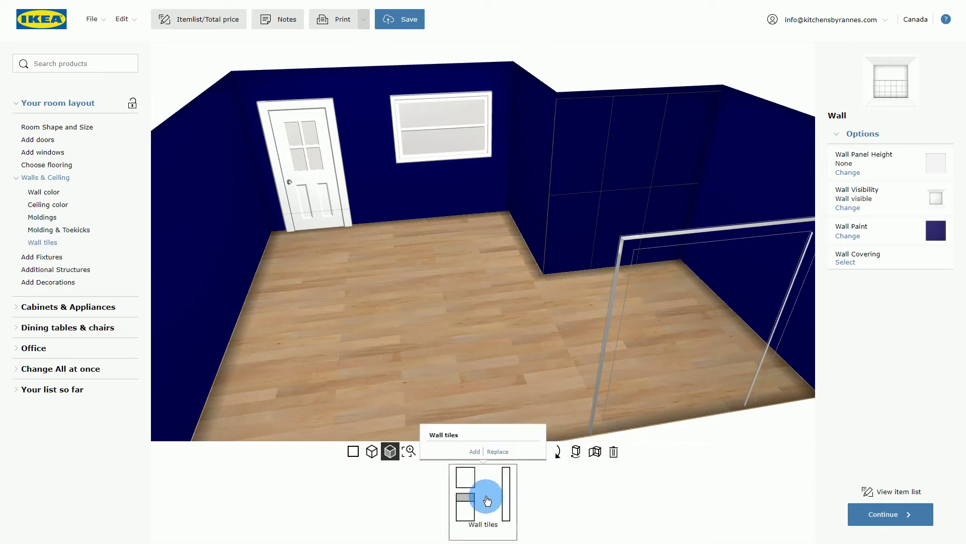
pyautogui.click(486, 499)
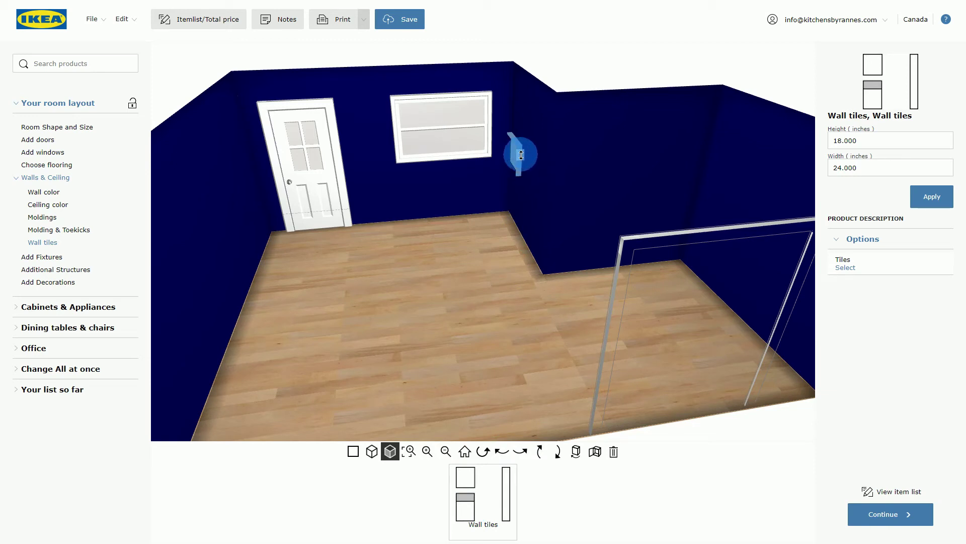
pyautogui.moveTo(521, 157); pyautogui.dragTo(564, 200)
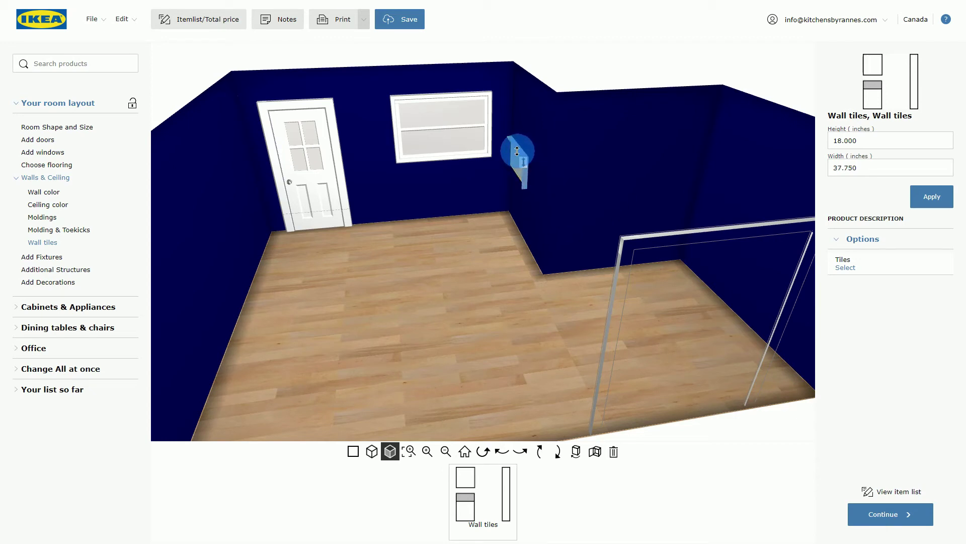
pyautogui.moveTo(516, 148); pyautogui.dragTo(518, 128)
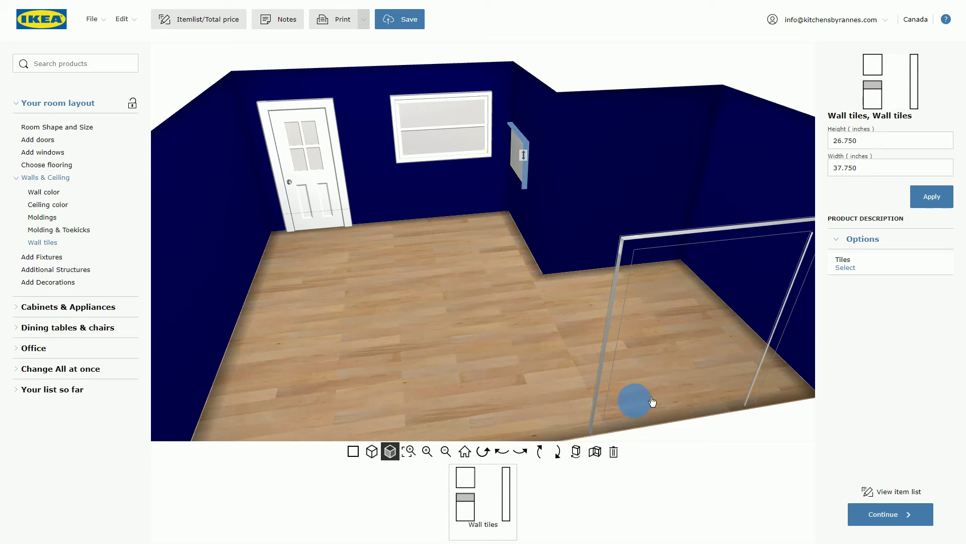
pyautogui.click(613, 453)
# Step: Bring up the plumbing and gas pipe choices among the room fixtures
pyautogui.click(46, 177)
pyautogui.click(44, 191)
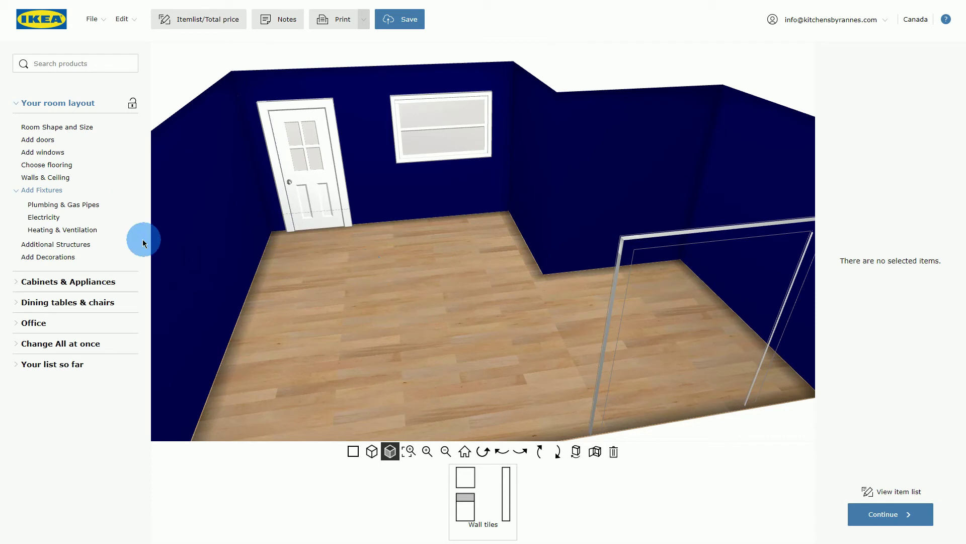
pyautogui.click(69, 206)
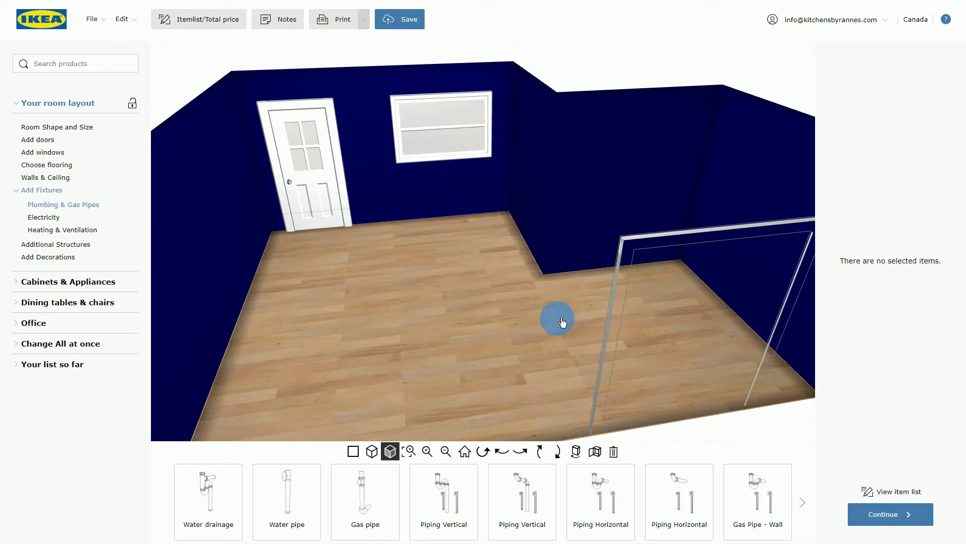
# Step: In the floor plan, shift the exterior door closer to wall B and nudge the double hung window in the same direction
pyautogui.click(352, 453)
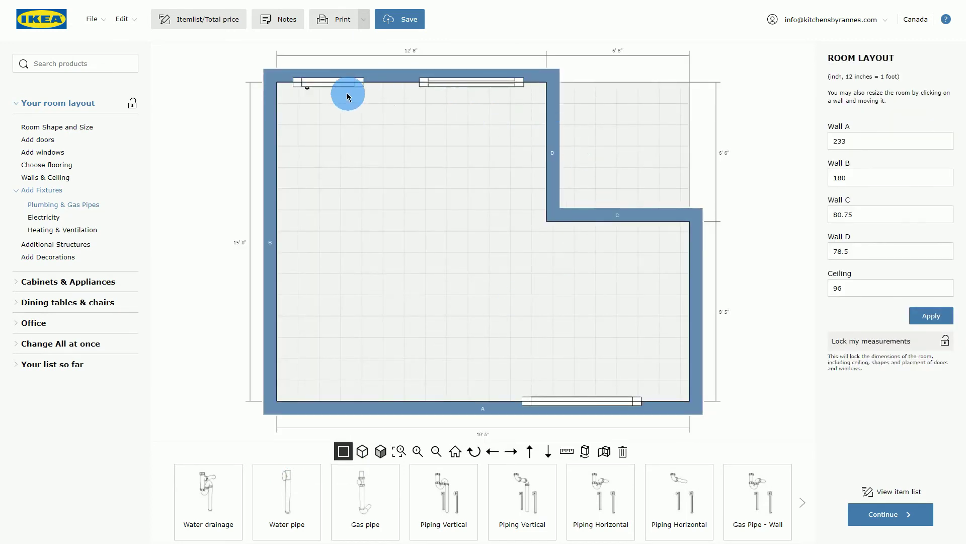
pyautogui.click(330, 82)
pyautogui.moveTo(330, 82); pyautogui.dragTo(325, 81)
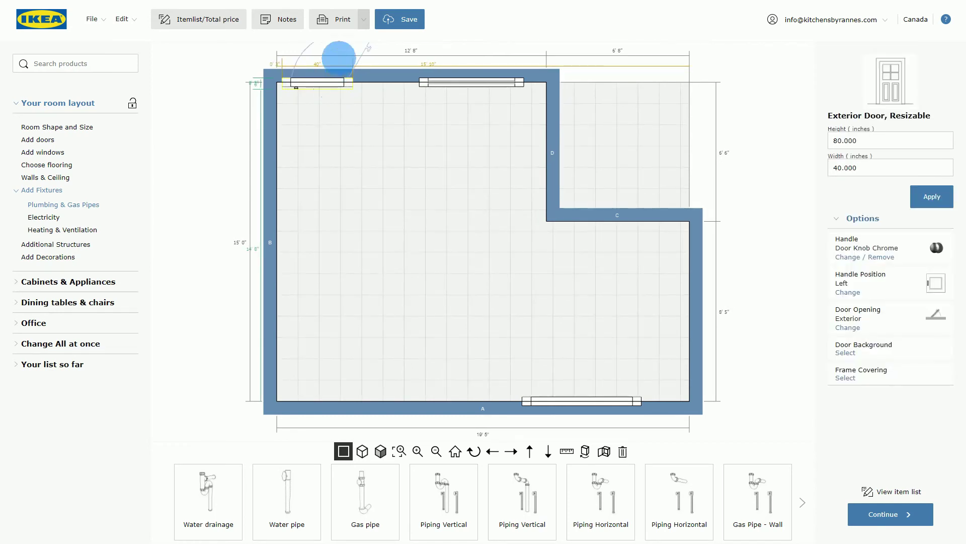
pyautogui.click(451, 83)
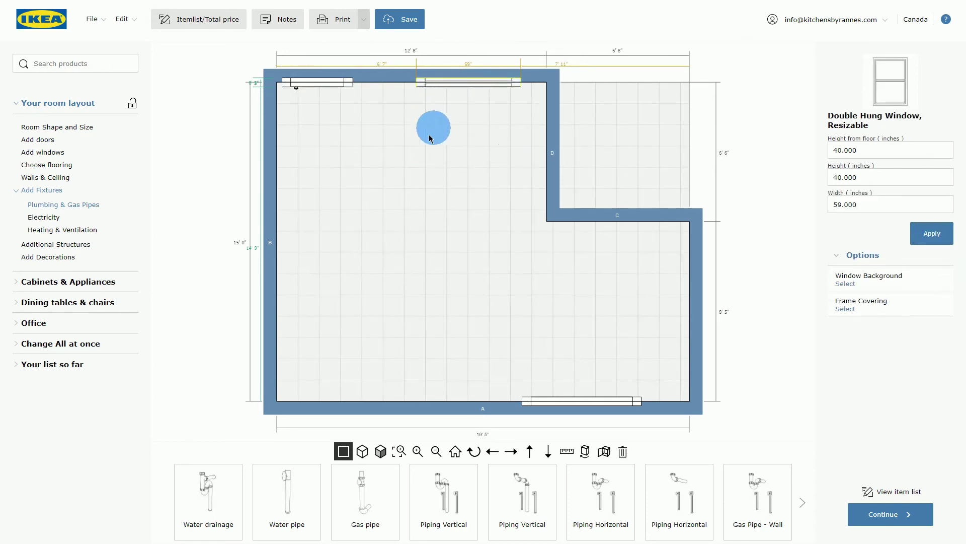
# Step: Add the U-shaped Piping Horizontal fixture and place it against the wall below the double hung window
pyautogui.click(448, 511)
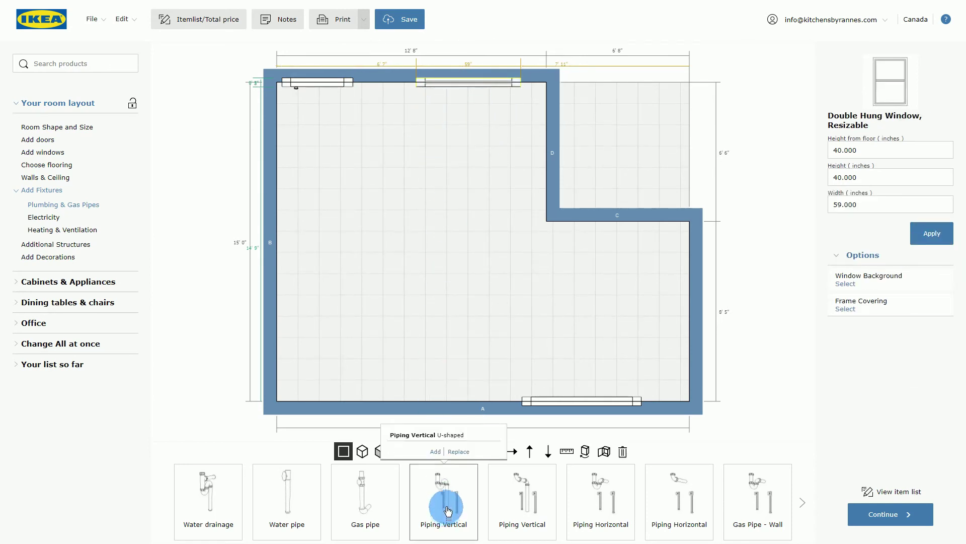
pyautogui.moveTo(551, 529)
pyautogui.click(612, 506)
pyautogui.doubleClick(608, 501)
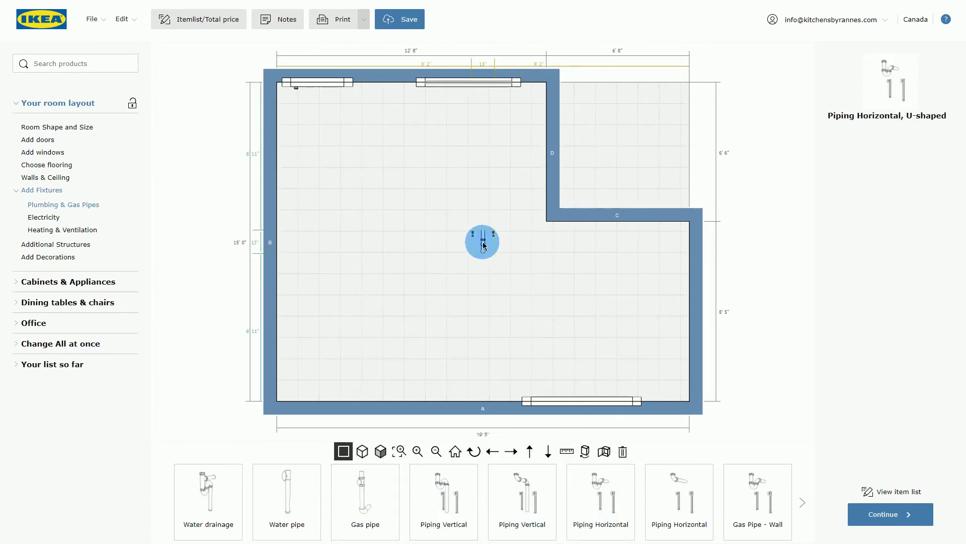
pyautogui.moveTo(482, 241); pyautogui.dragTo(466, 94)
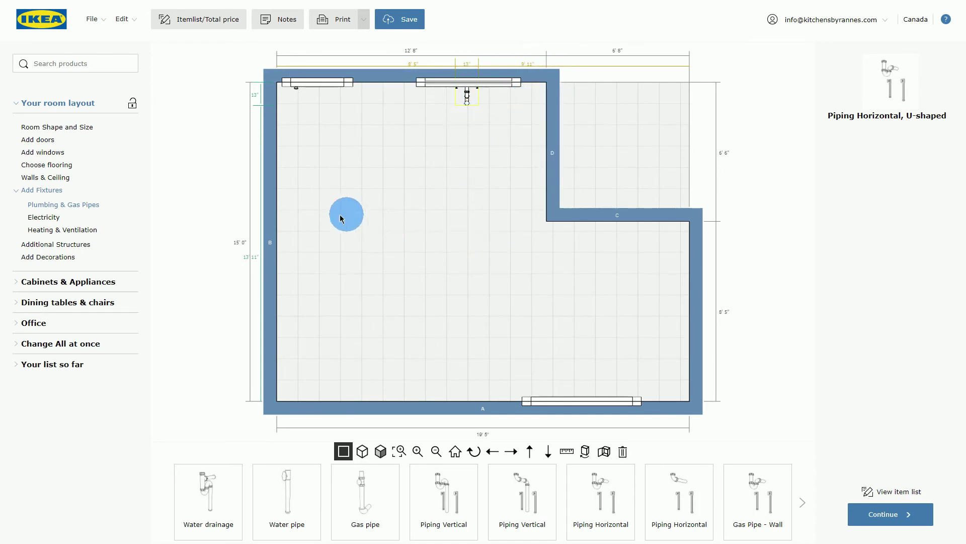
pyautogui.click(51, 220)
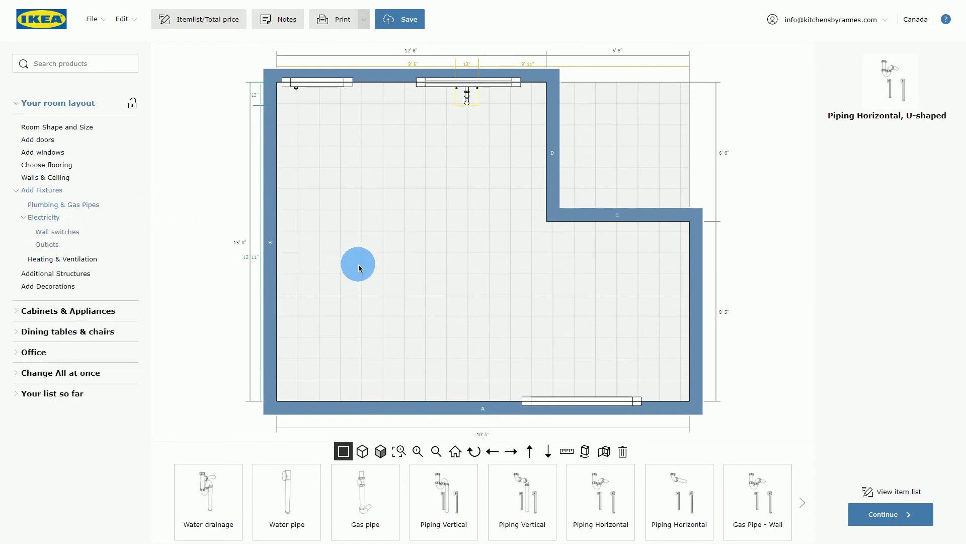
pyautogui.click(25, 220)
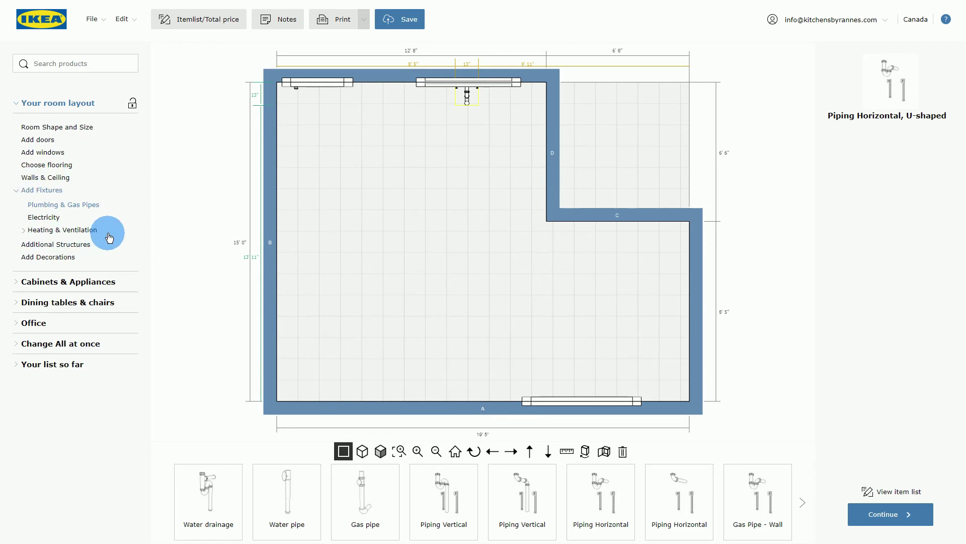
pyautogui.click(16, 194)
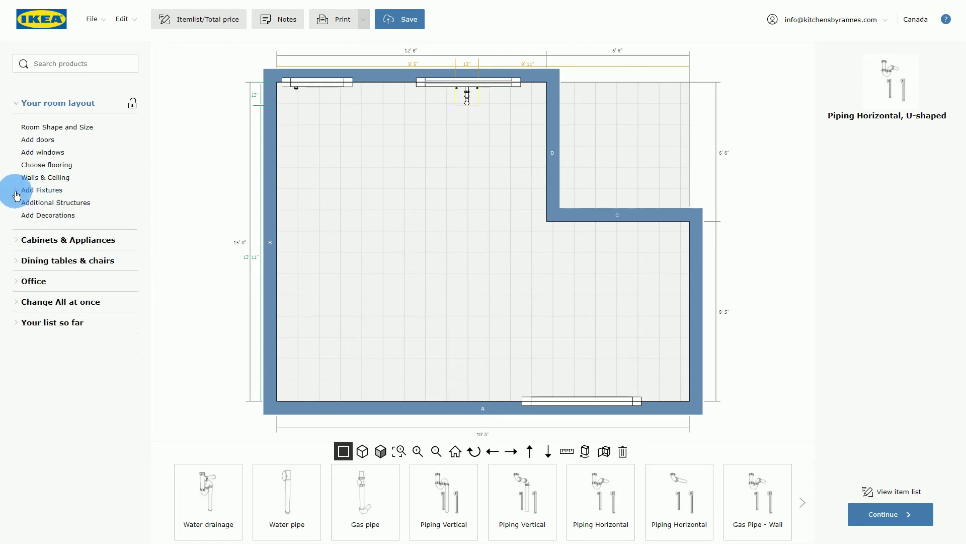
# Step: Add a resizable Ceiling Box from the additional structures and place it against wall C, starting at the corner with wall D
pyautogui.click(71, 205)
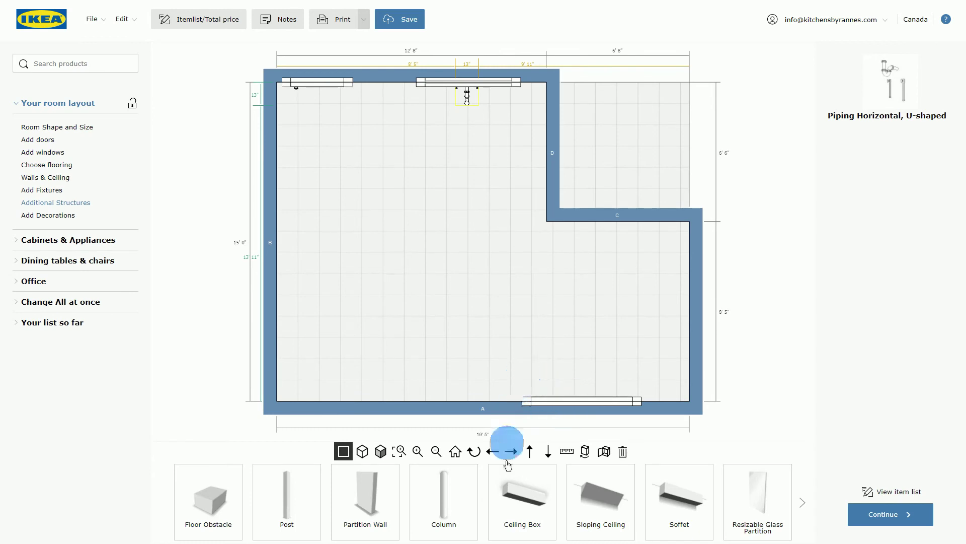
pyautogui.click(537, 519)
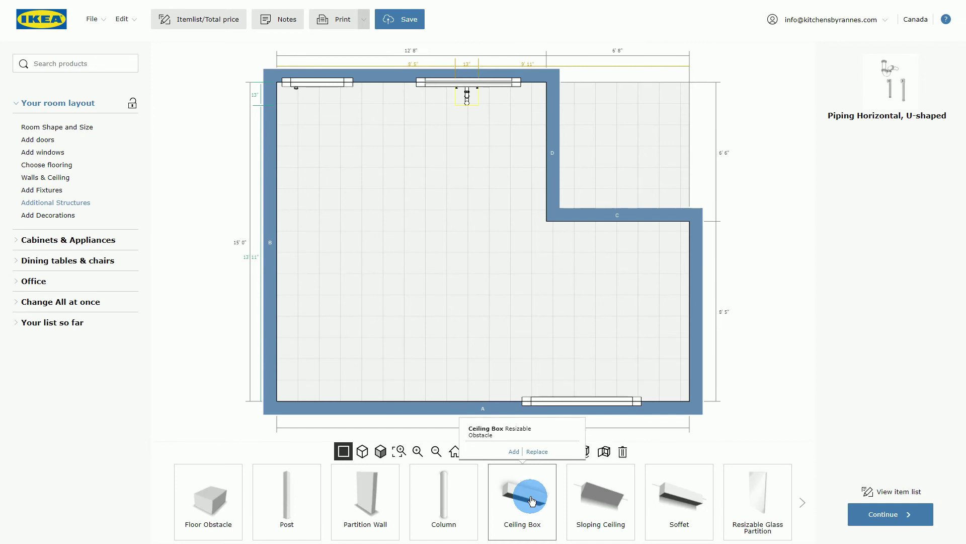
pyautogui.click(532, 500)
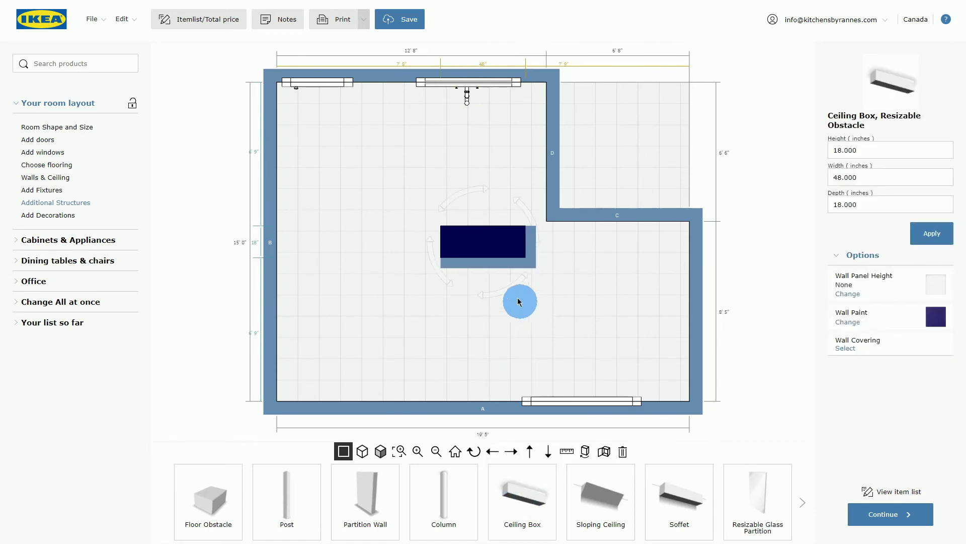
pyautogui.moveTo(492, 241); pyautogui.dragTo(597, 237)
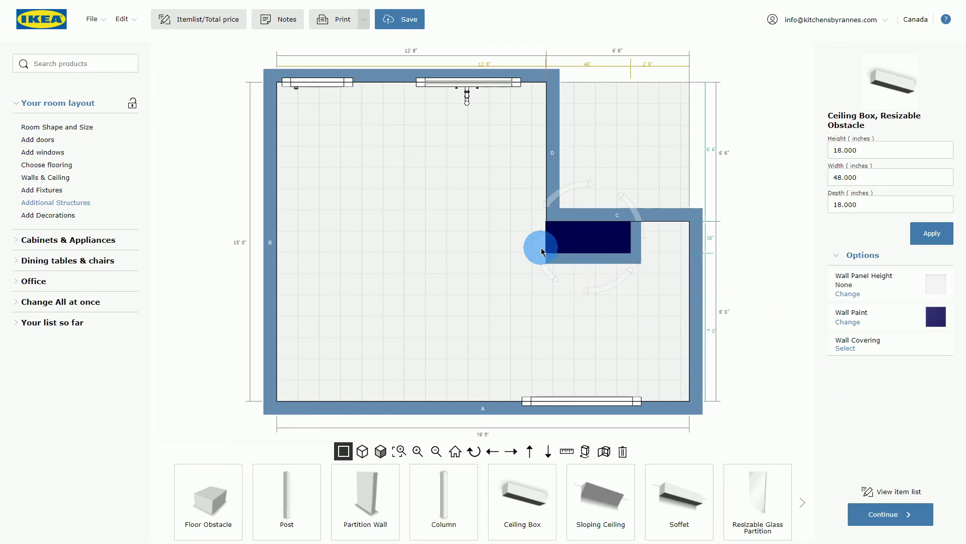
# Step: Check the ceiling box in 3D, and widen it to 81 inches in the floor plan so it spans wall C
pyautogui.click(381, 453)
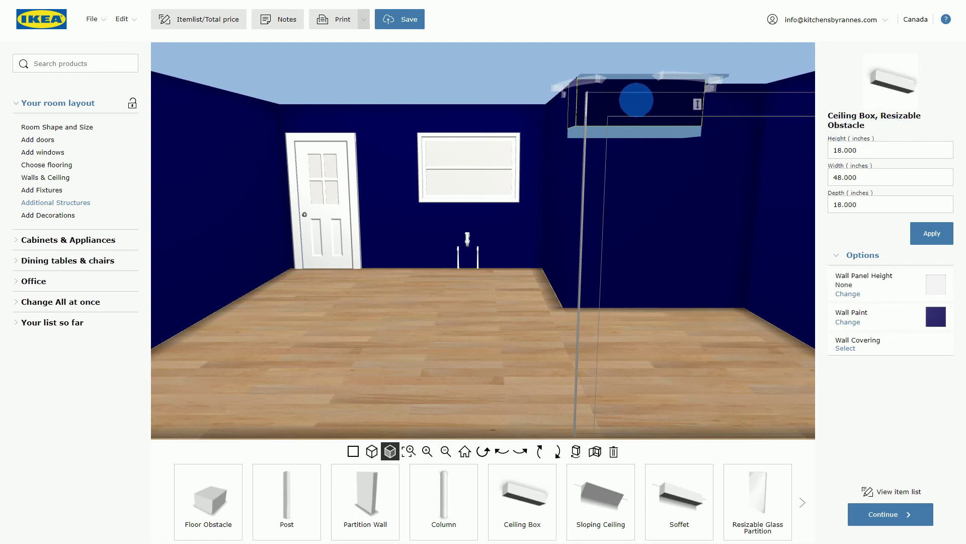
pyautogui.click(346, 451)
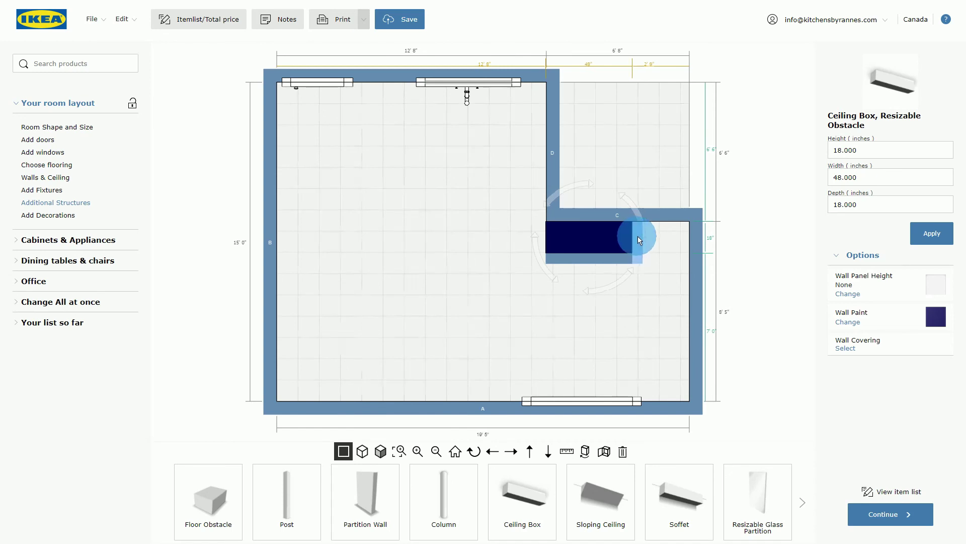
pyautogui.moveTo(641, 237); pyautogui.dragTo(695, 240)
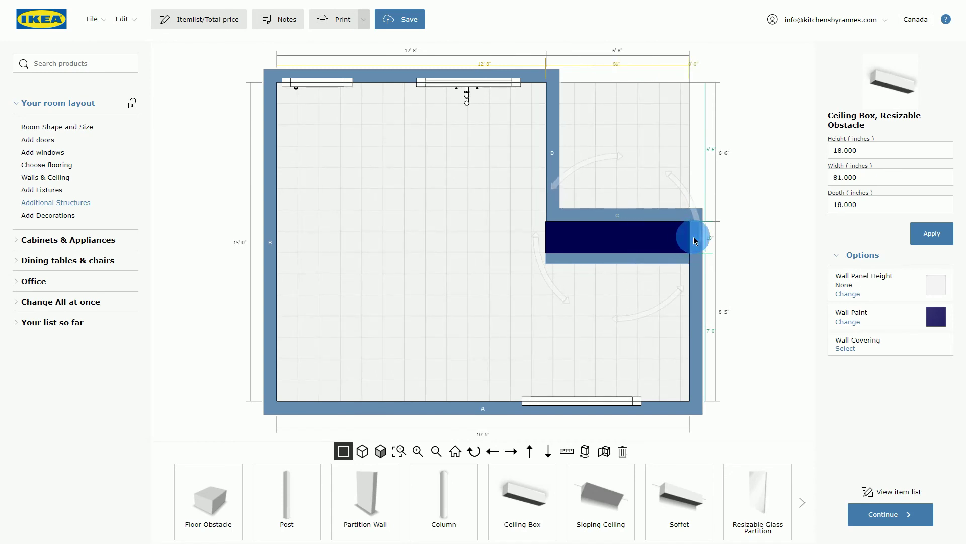
# Step: Reduce the ceiling box's depth to 15.5 inches in the floor plan and its height to 12.5 inches in 3D
pyautogui.moveTo(609, 258)
pyautogui.mouseDown()
pyautogui.moveTo(611, 281)
pyautogui.moveTo(614, 252)
pyautogui.mouseUp()
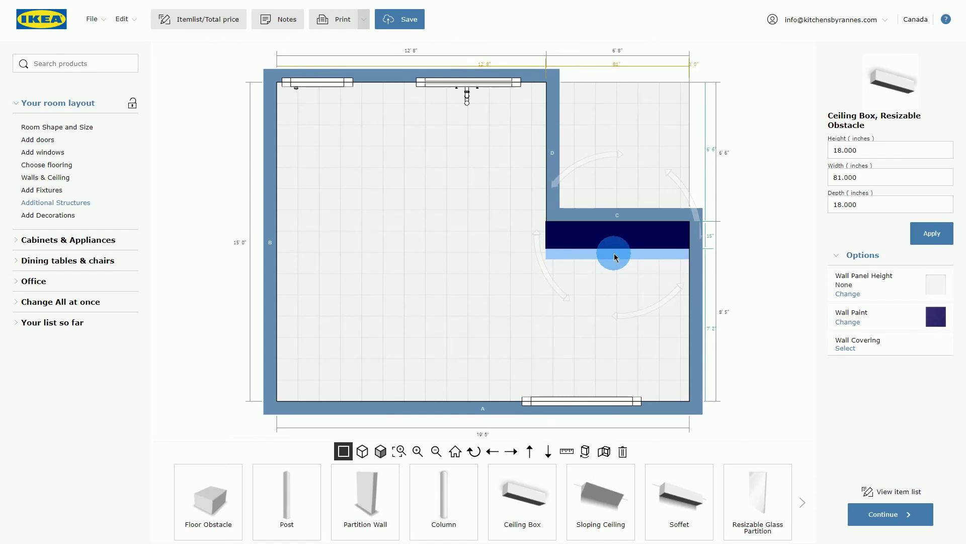
pyautogui.click(382, 452)
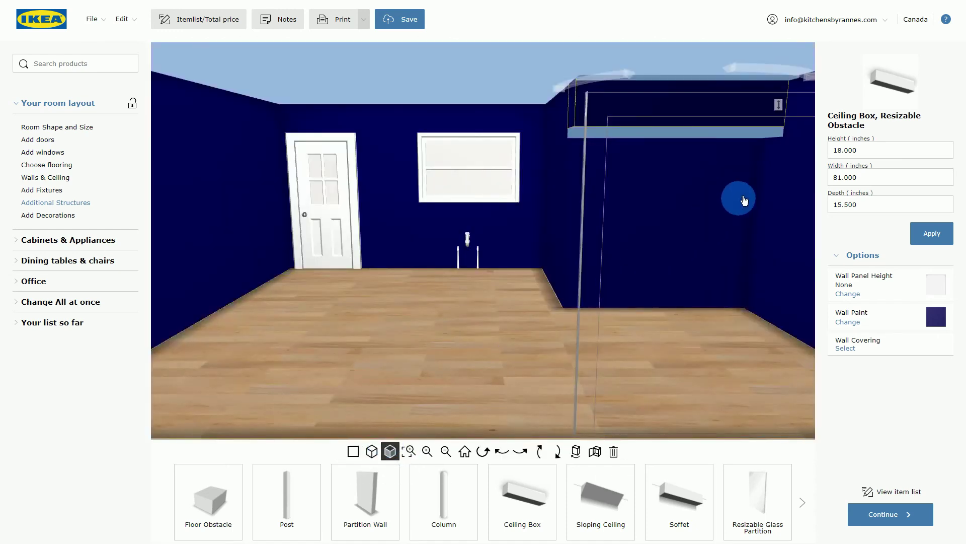
pyautogui.moveTo(705, 134)
pyautogui.mouseDown()
pyautogui.moveTo(709, 207)
pyautogui.moveTo(708, 116)
pyautogui.mouseUp()
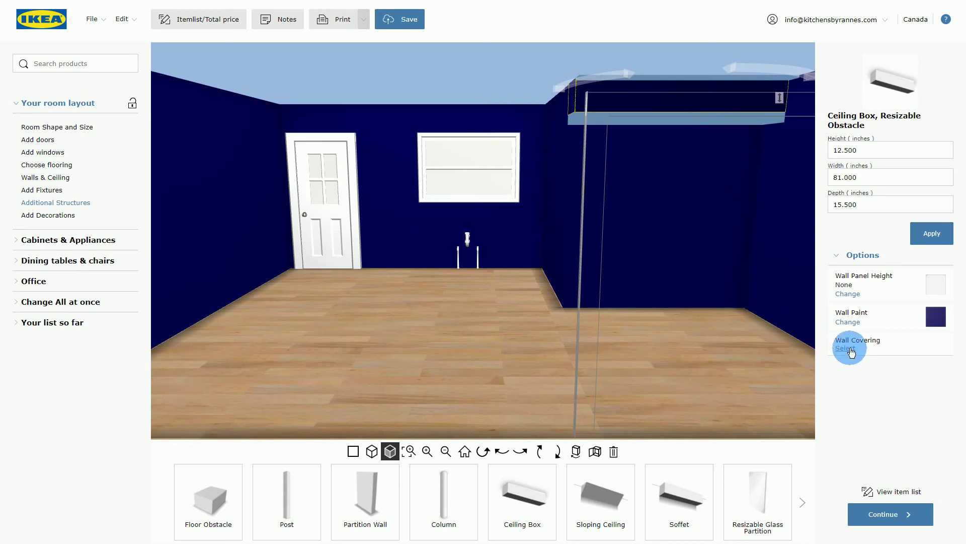
# Step: Change the ceiling box's wall paint to the pale bluish shade in the White color group
pyautogui.click(848, 320)
pyautogui.click(459, 478)
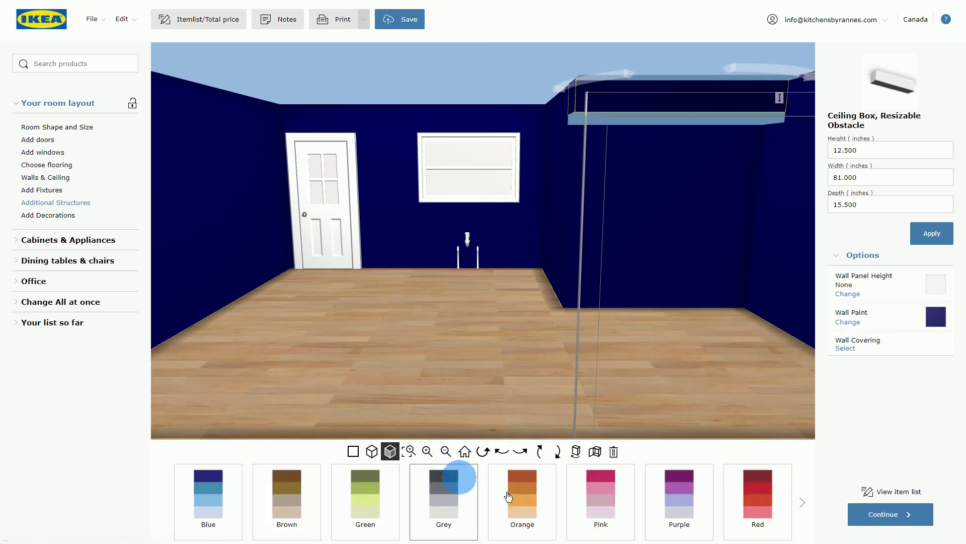
pyautogui.click(804, 512)
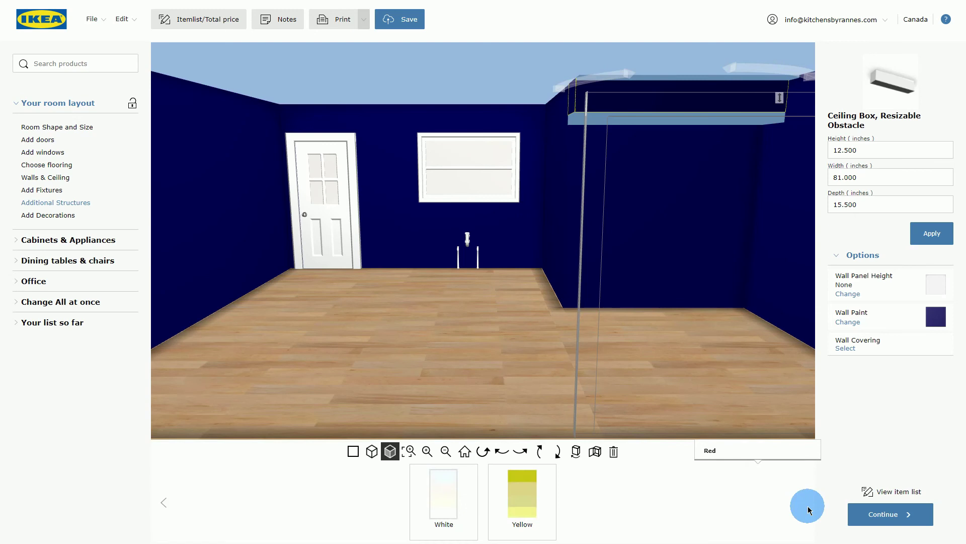
pyautogui.click(448, 503)
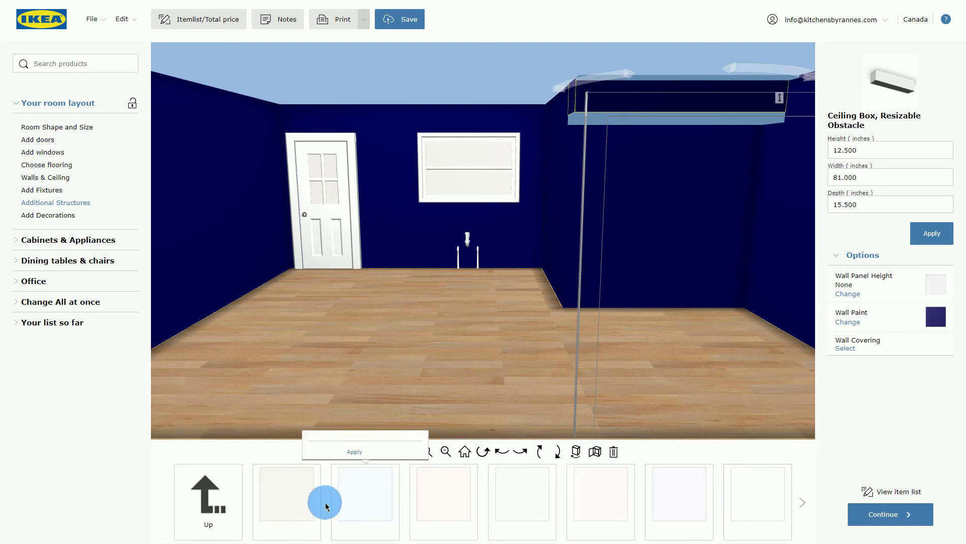
pyautogui.click(363, 504)
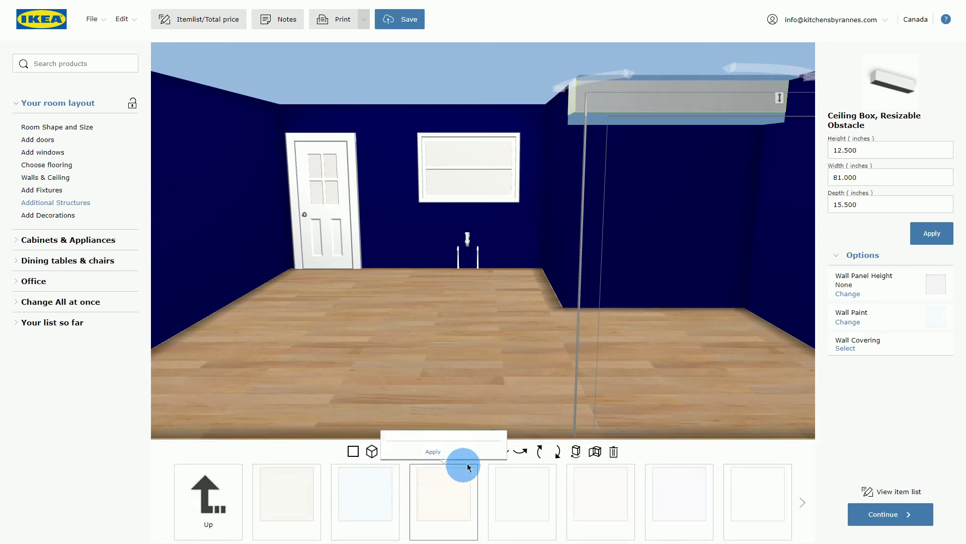
# Step: Lower the ceiling box along wall C to different heights, and return it to the ceiling
pyautogui.click(503, 457)
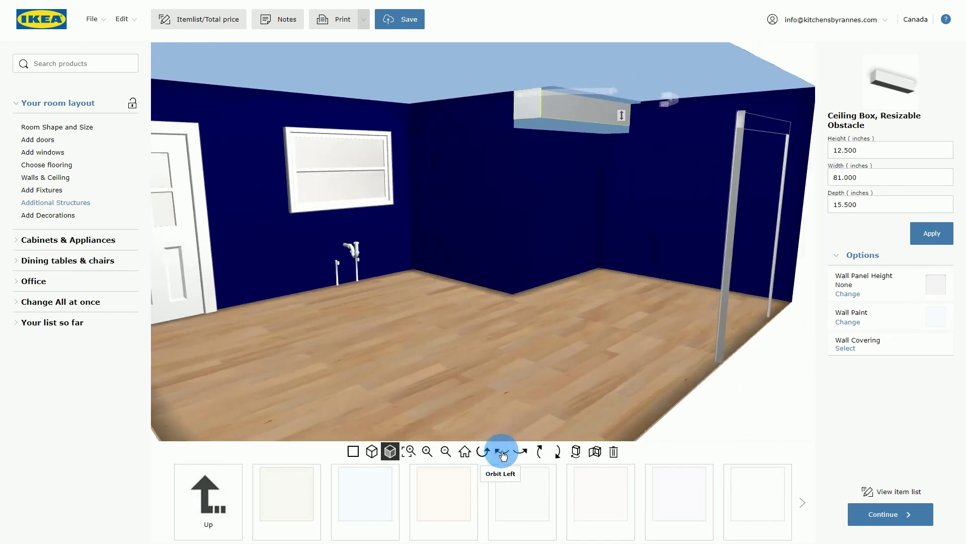
pyautogui.click(541, 453)
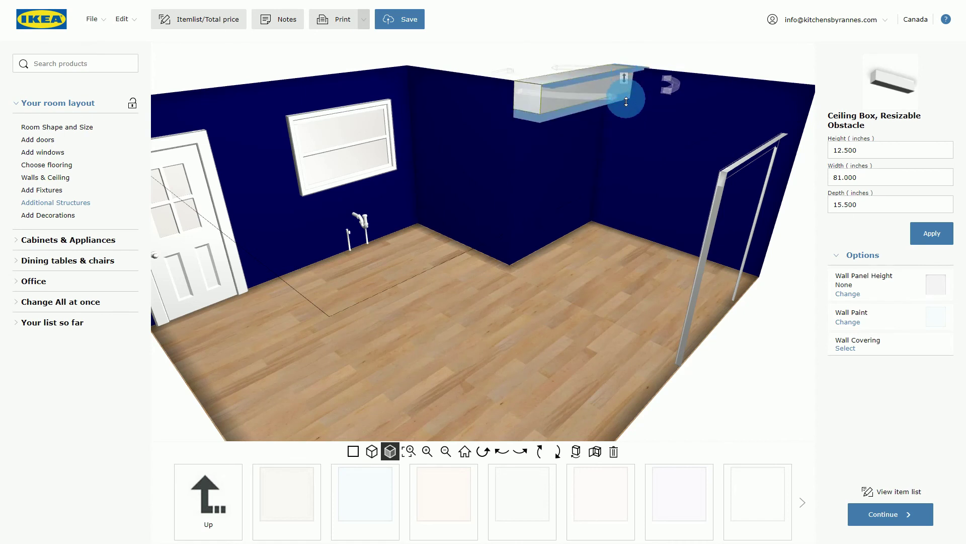
pyautogui.moveTo(626, 97); pyautogui.dragTo(627, 114)
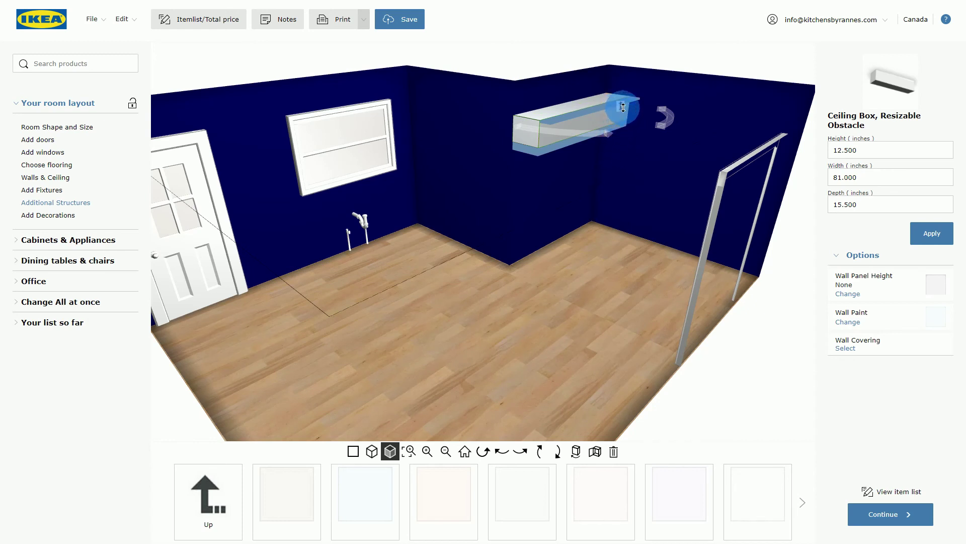
pyautogui.moveTo(622, 106); pyautogui.dragTo(627, 152)
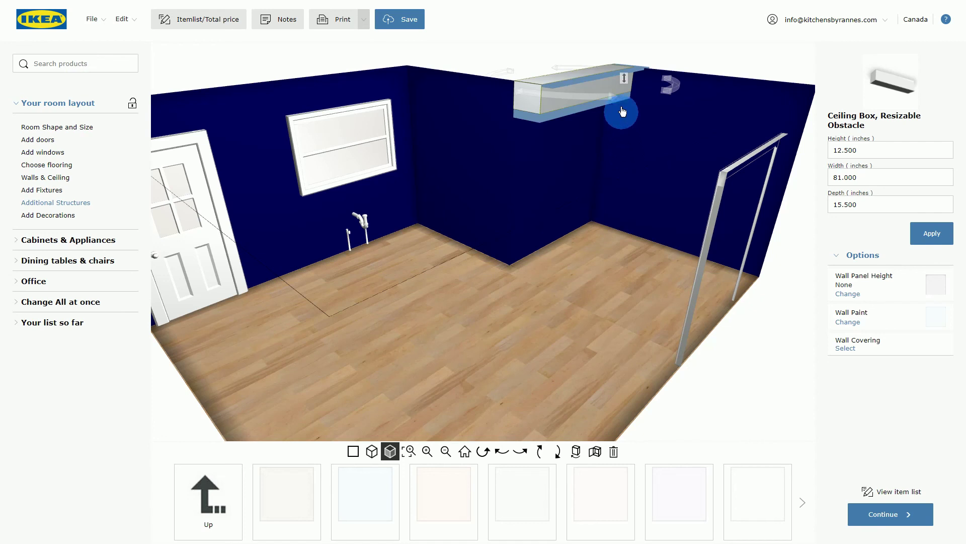
pyautogui.moveTo(624, 81); pyautogui.dragTo(627, 131)
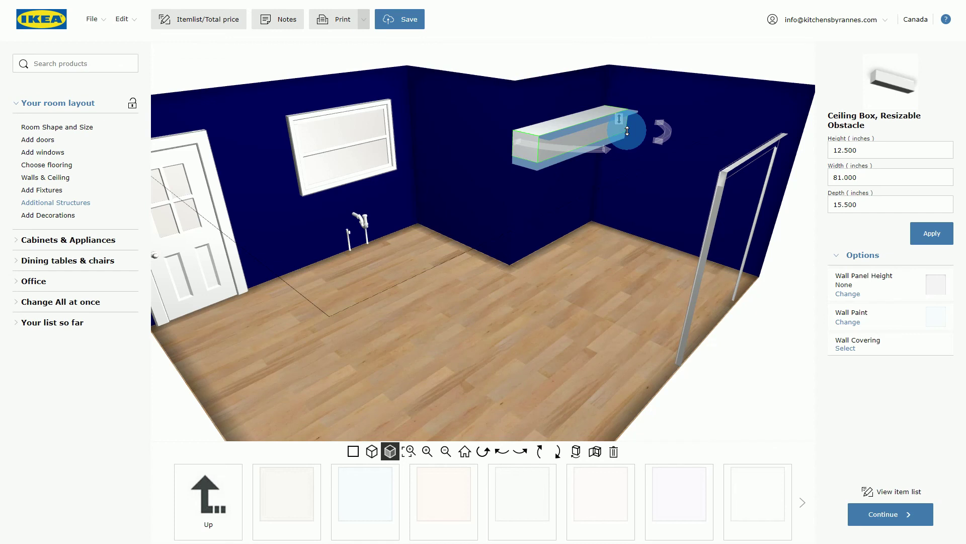
pyautogui.moveTo(627, 131); pyautogui.dragTo(625, 128)
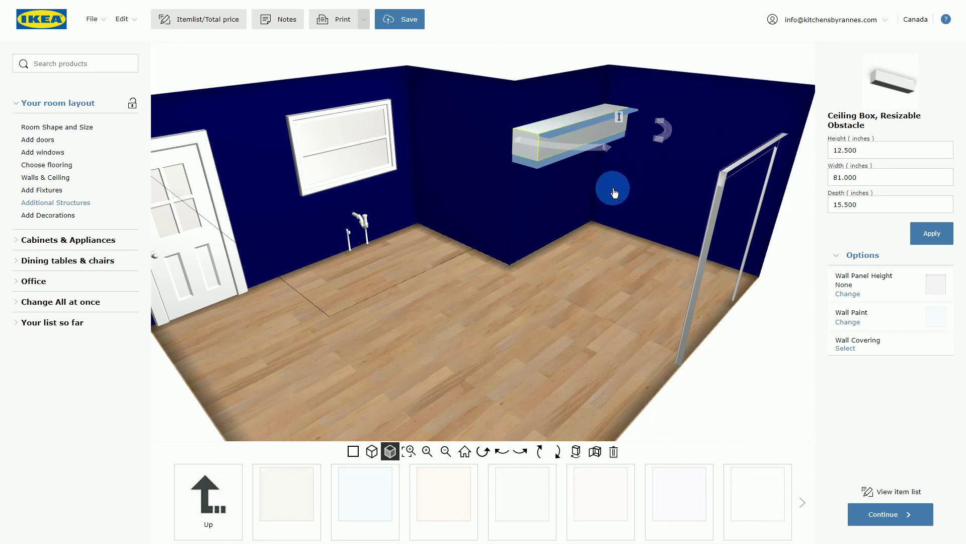
pyautogui.moveTo(620, 117); pyautogui.dragTo(619, 108)
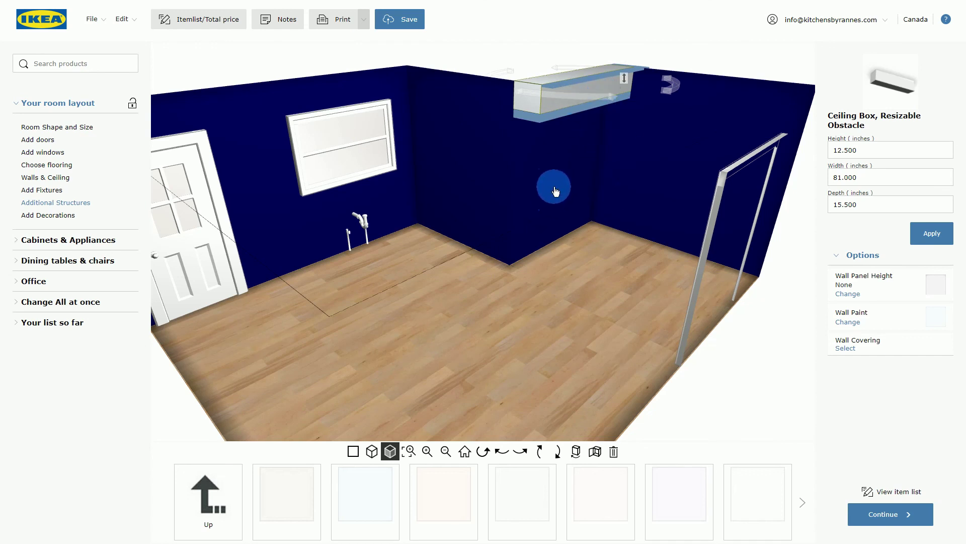
# Step: Add a resizable Post and a resizable Column from the additional structures, and move them apart on the floor
pyautogui.click(63, 207)
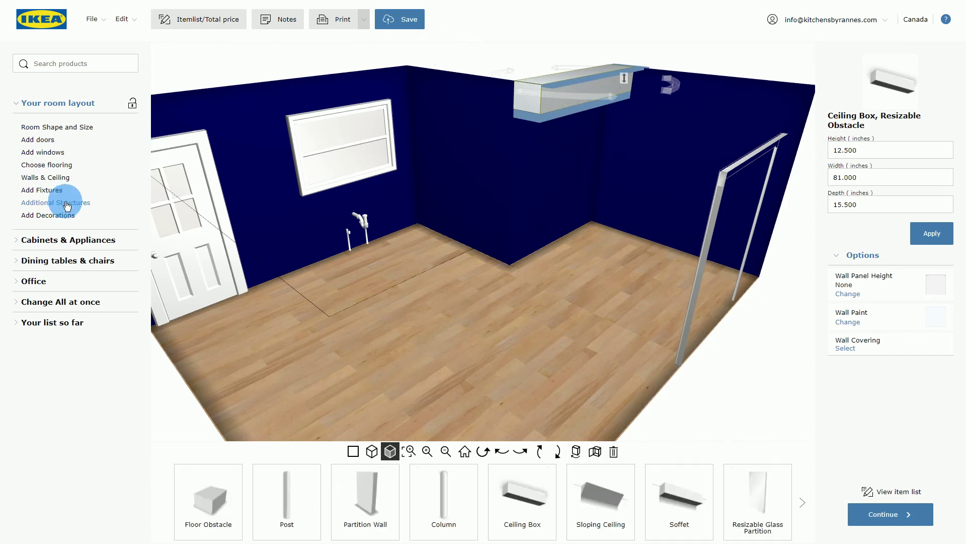
pyautogui.click(606, 514)
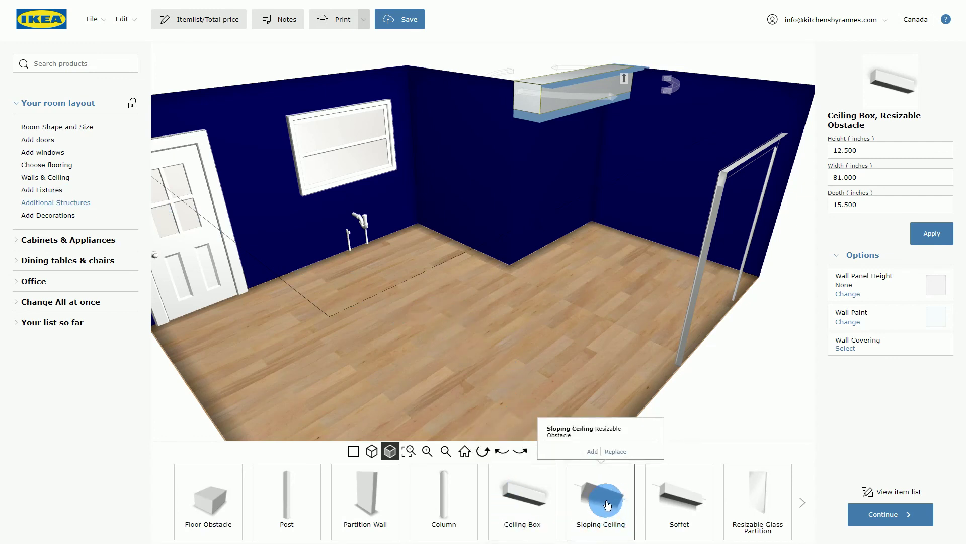
pyautogui.click(452, 516)
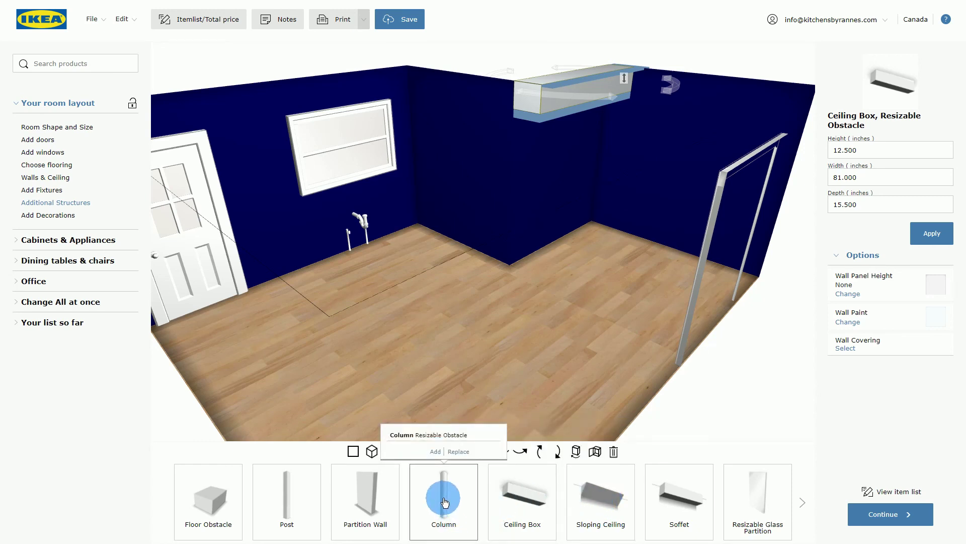
pyautogui.click(286, 494)
pyautogui.click(456, 507)
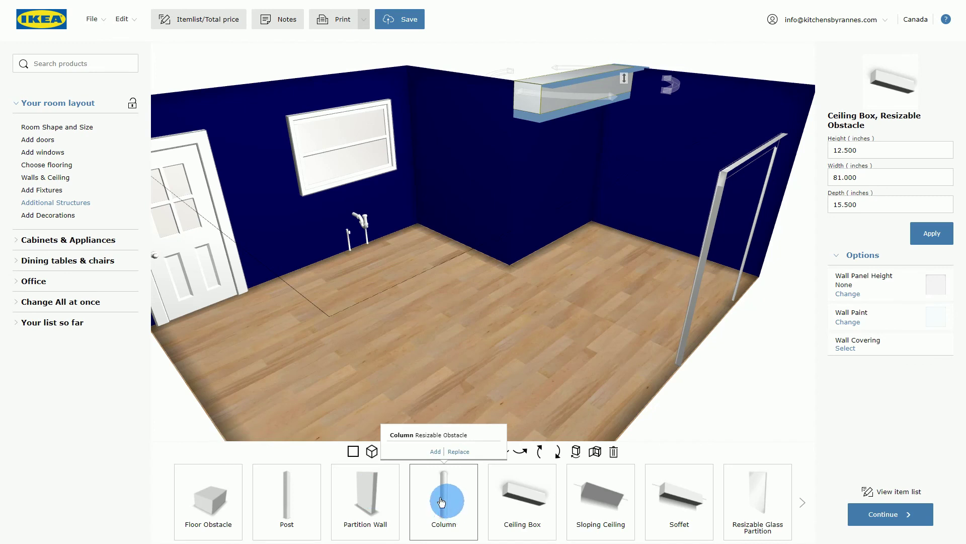
pyautogui.doubleClick(287, 500)
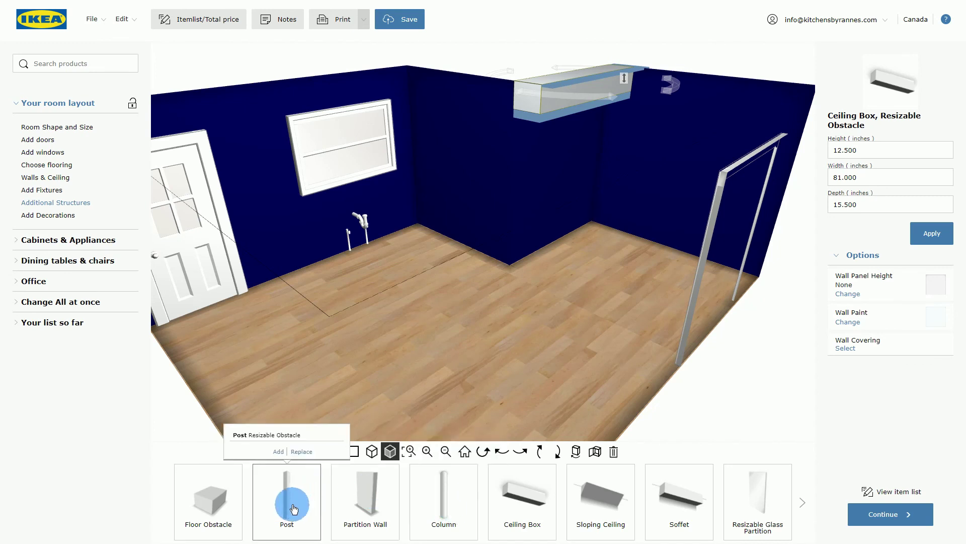
pyautogui.click(426, 500)
pyautogui.doubleClick(440, 500)
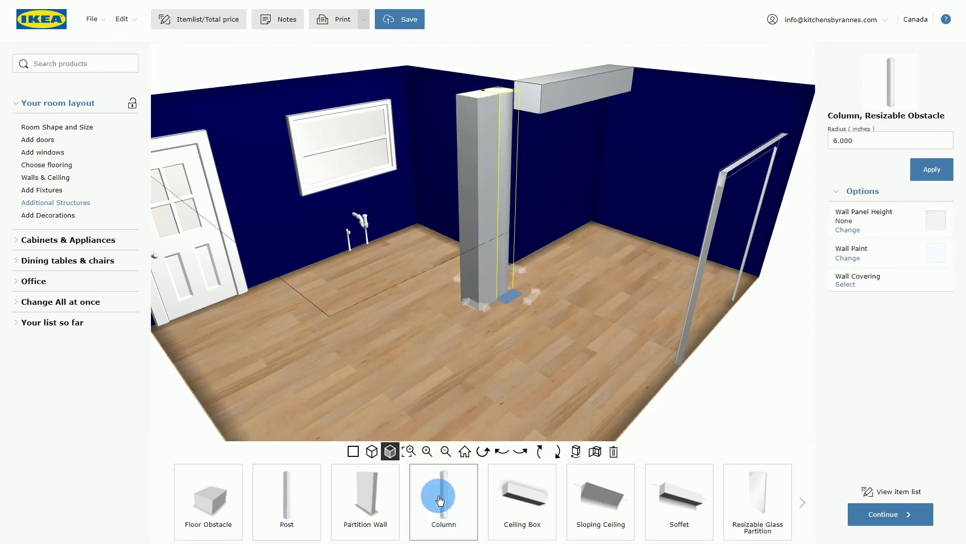
pyautogui.moveTo(483, 215); pyautogui.dragTo(451, 216)
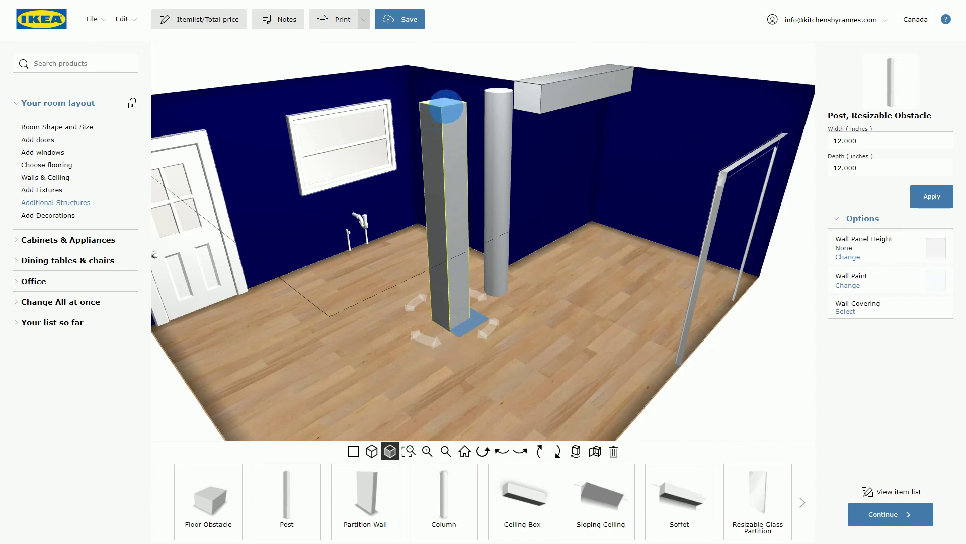
pyautogui.moveTo(445, 106); pyautogui.dragTo(357, 342)
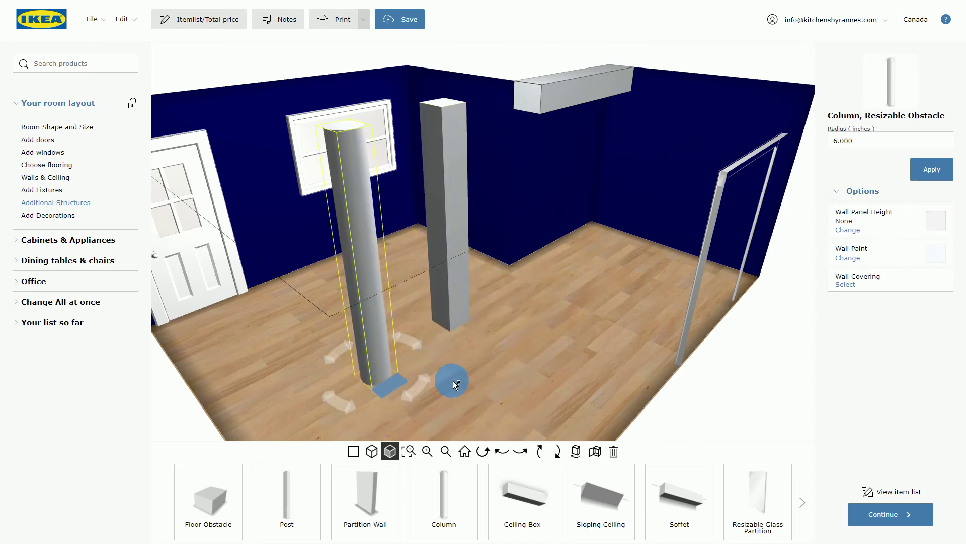
# Step: Delete the column and the post from the room
pyautogui.click(613, 452)
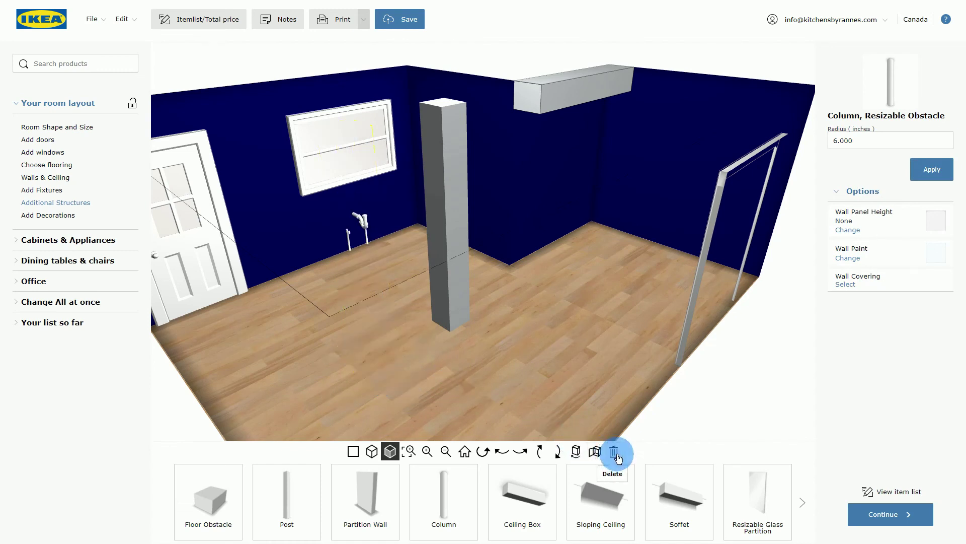
pyautogui.click(464, 308)
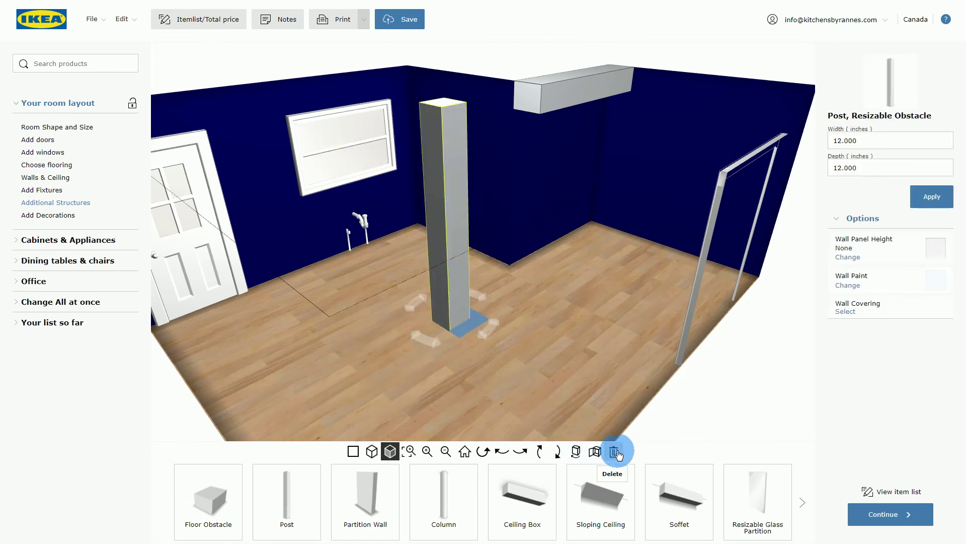
pyautogui.click(615, 452)
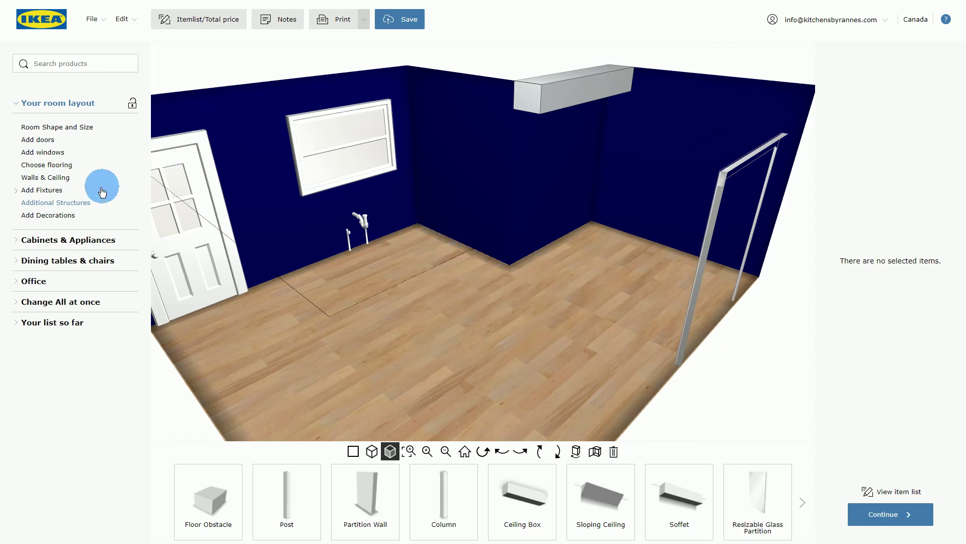
# Step: Add the Hanging Plant from the decorations and move it away from the window to the space near the inner wall corner
pyautogui.click(58, 216)
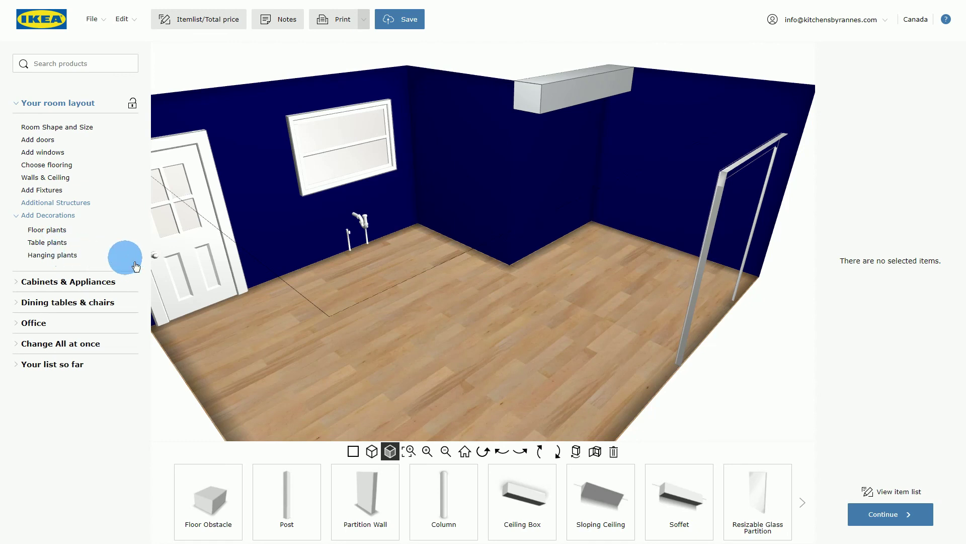
pyautogui.click(60, 257)
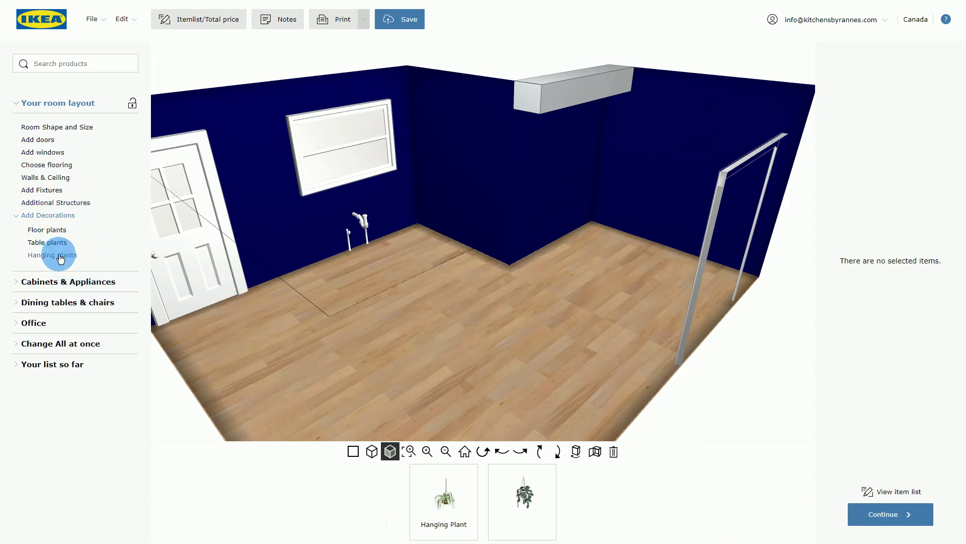
pyautogui.click(451, 501)
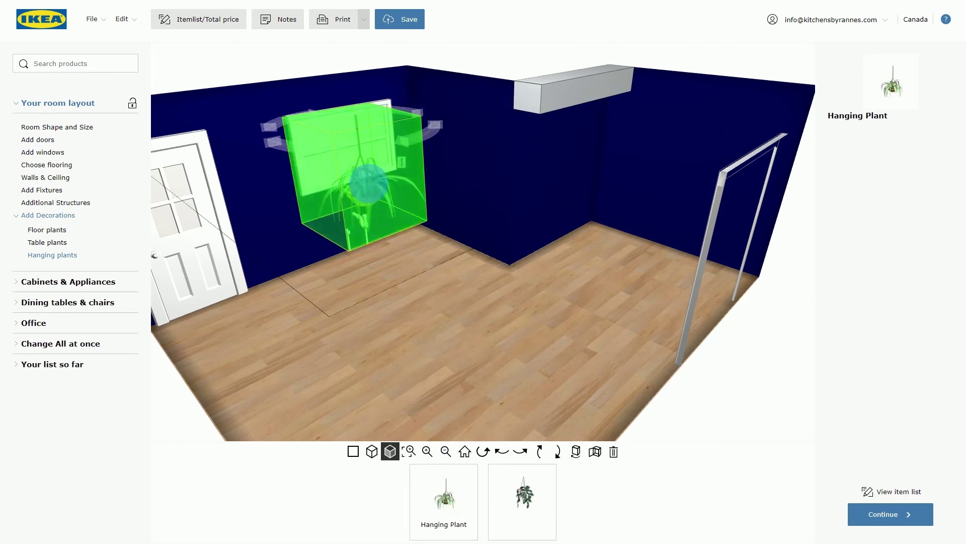
pyautogui.click(368, 181)
pyautogui.moveTo(368, 186); pyautogui.dragTo(564, 246)
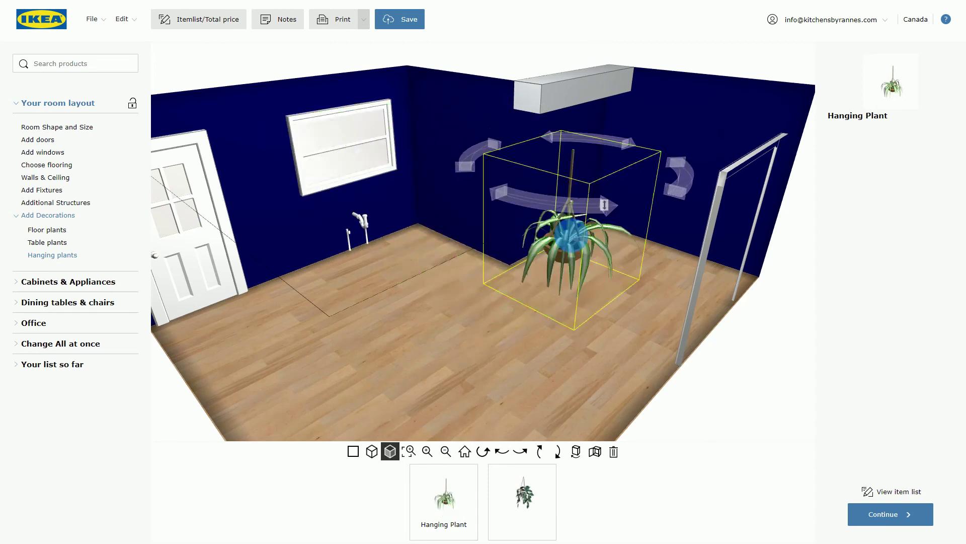
# Step: Check the hanging plant from another angle, delete it, and collapse the decorations category
pyautogui.click(490, 372)
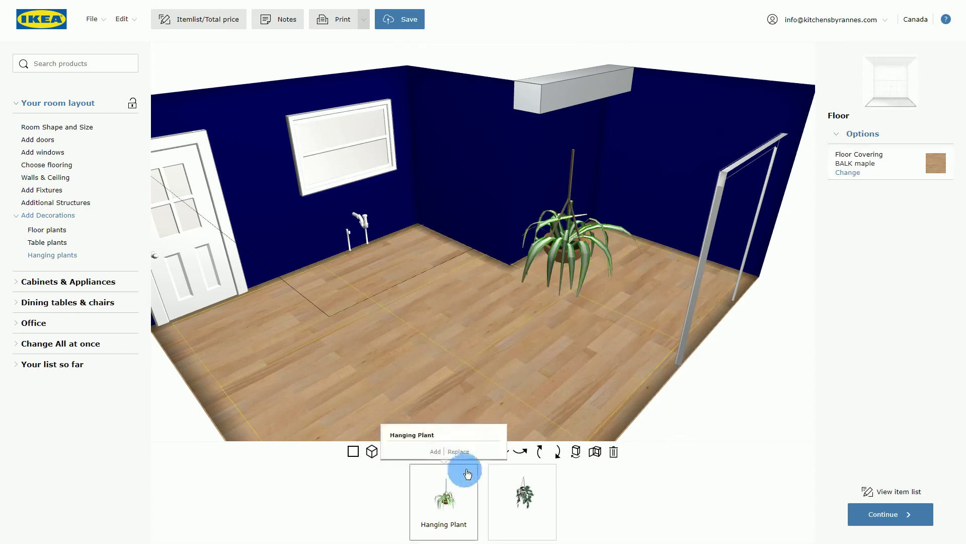
pyautogui.click(509, 455)
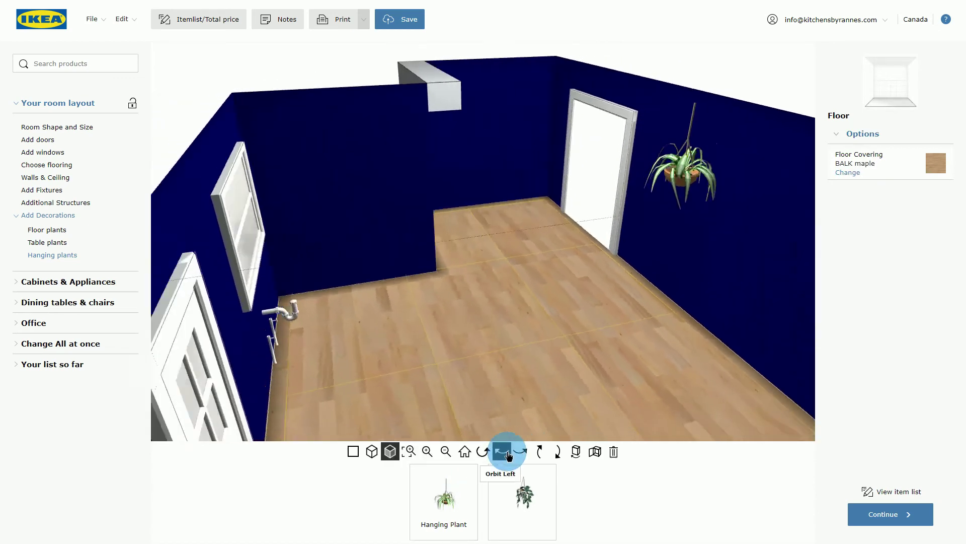
pyautogui.click(520, 452)
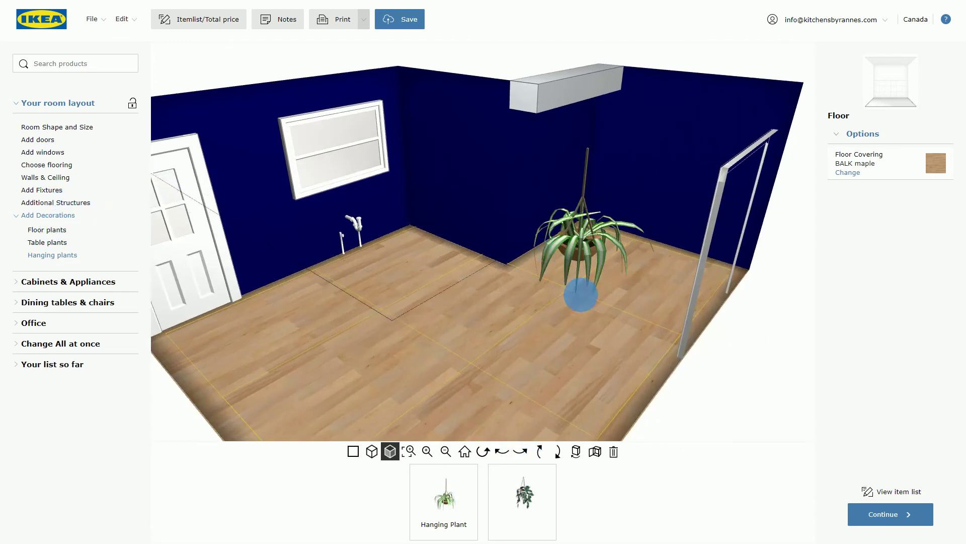
pyautogui.click(543, 248)
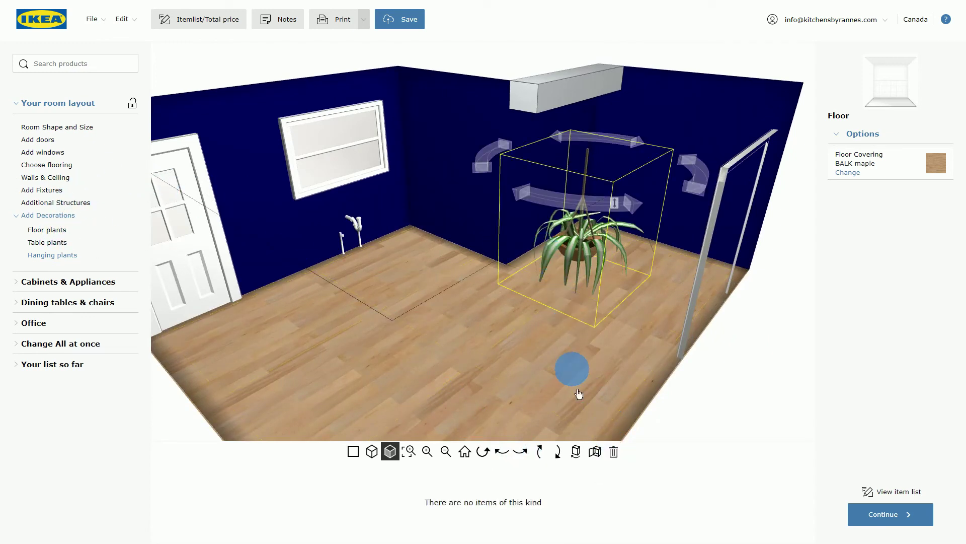
pyautogui.click(613, 452)
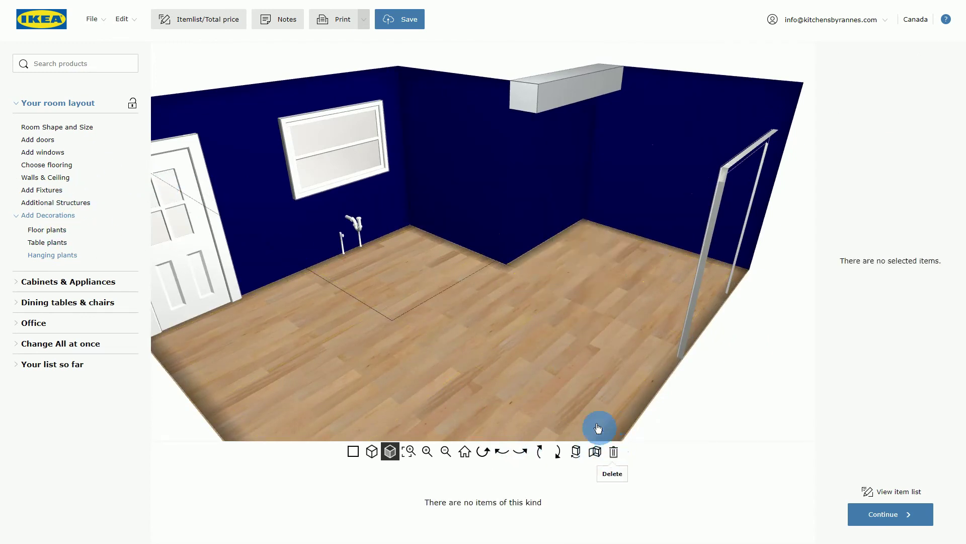
pyautogui.click(20, 215)
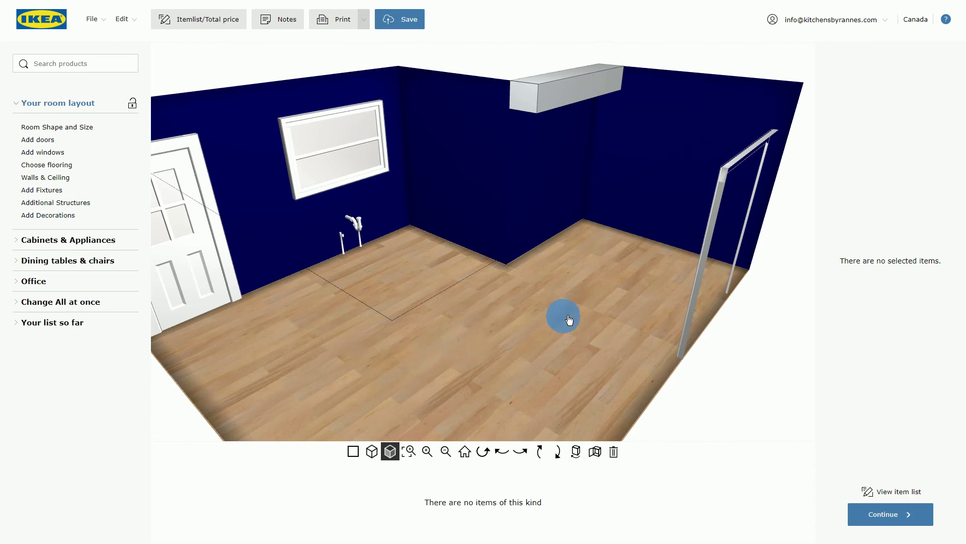